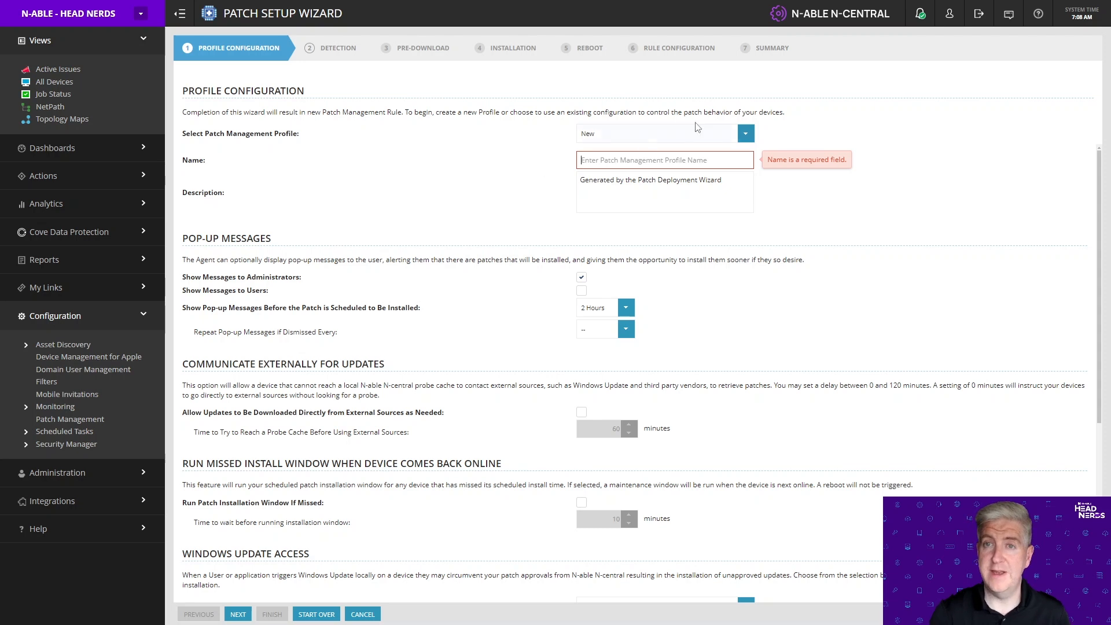
# Start a new patch management profile named "WKs and LTs" and turn off pop-up messages to administrators.
pyautogui.click(745, 137)
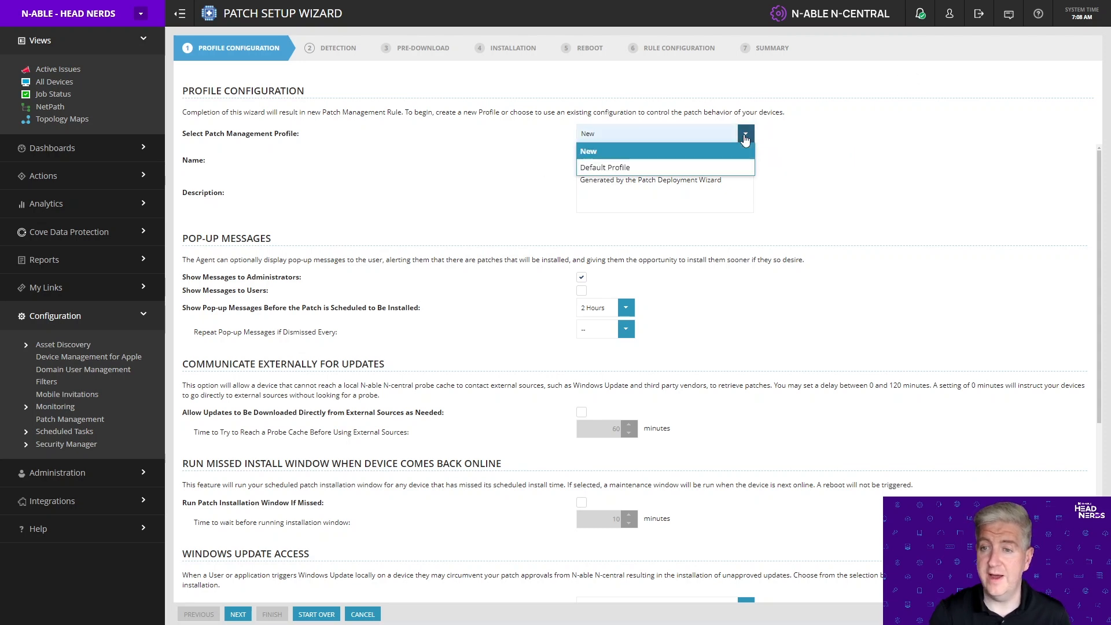
pyautogui.click(628, 152)
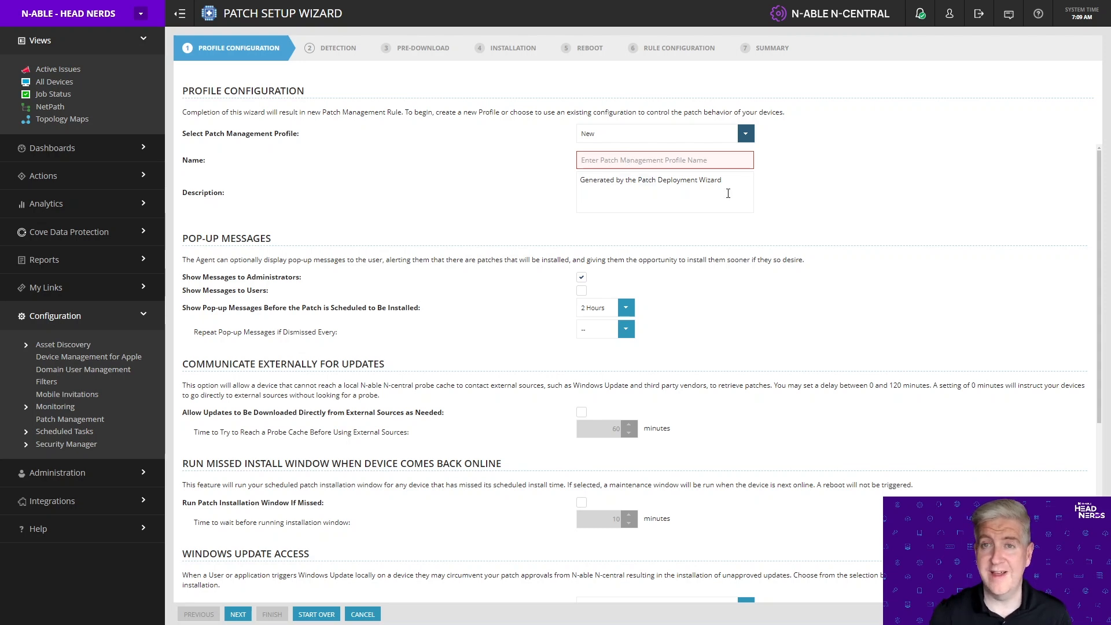
pyautogui.click(638, 159)
pyautogui.write('WK')
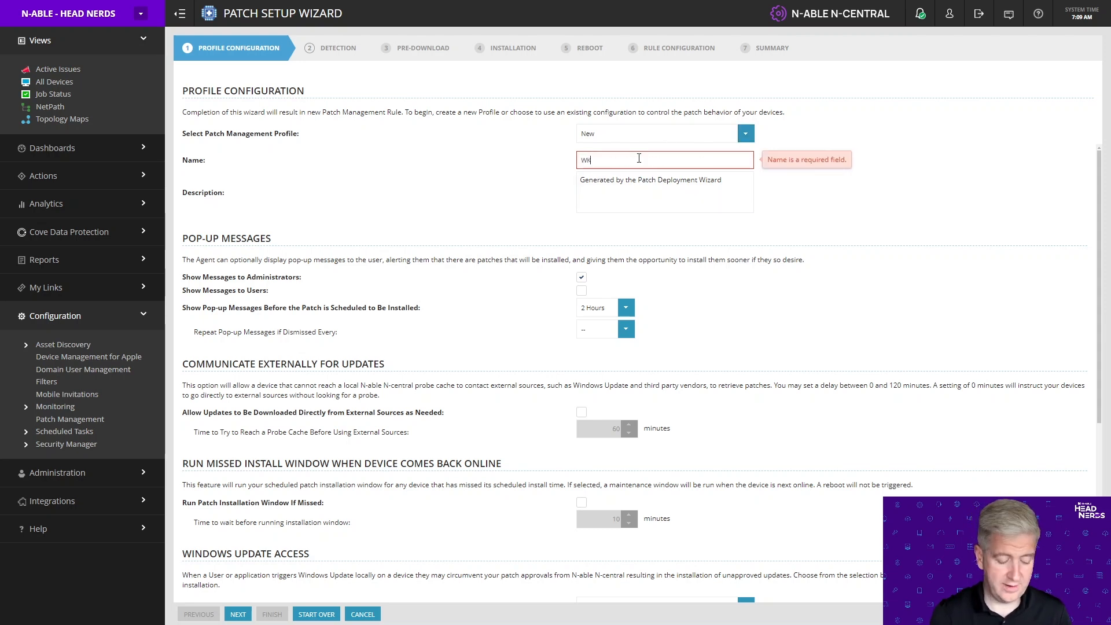
pyautogui.write('s and LTs')
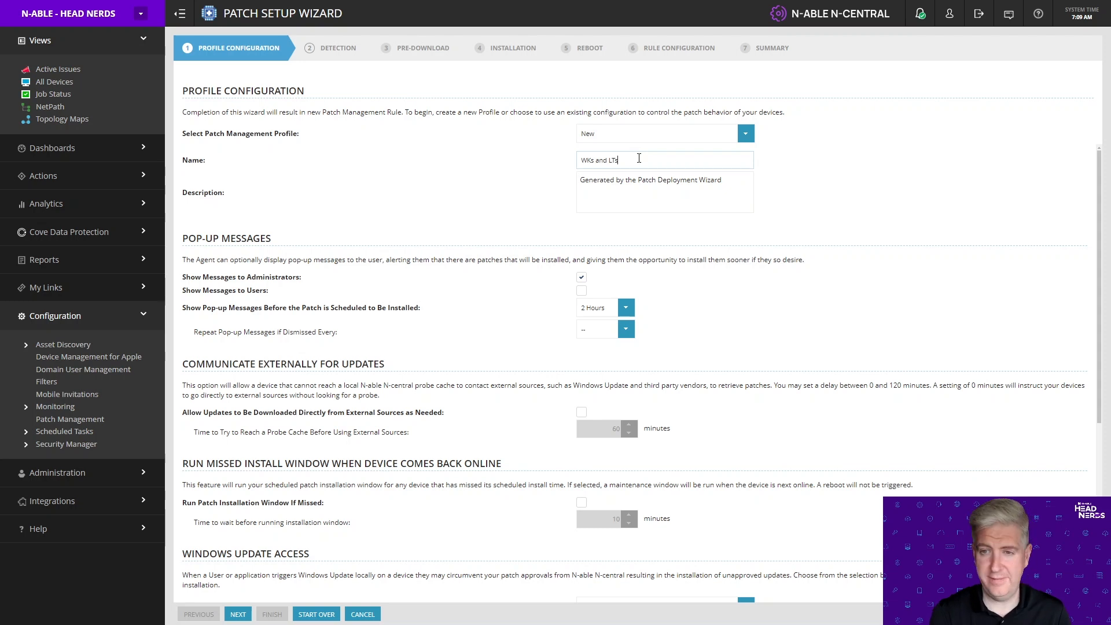
pyautogui.click(659, 196)
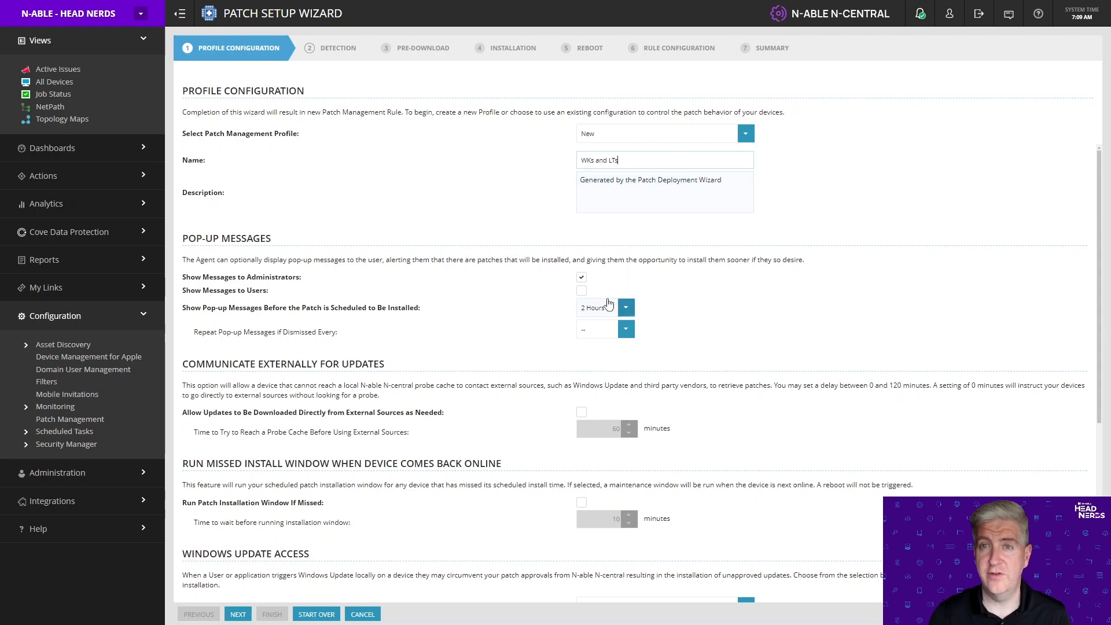
pyautogui.scroll(-1, 602, 301)
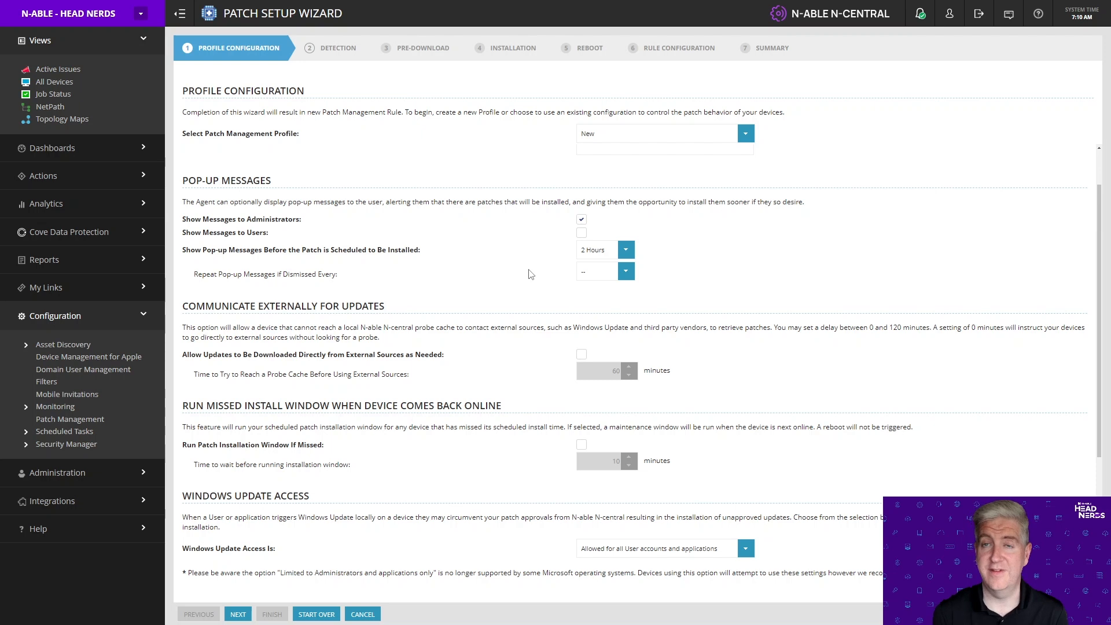
pyautogui.click(581, 220)
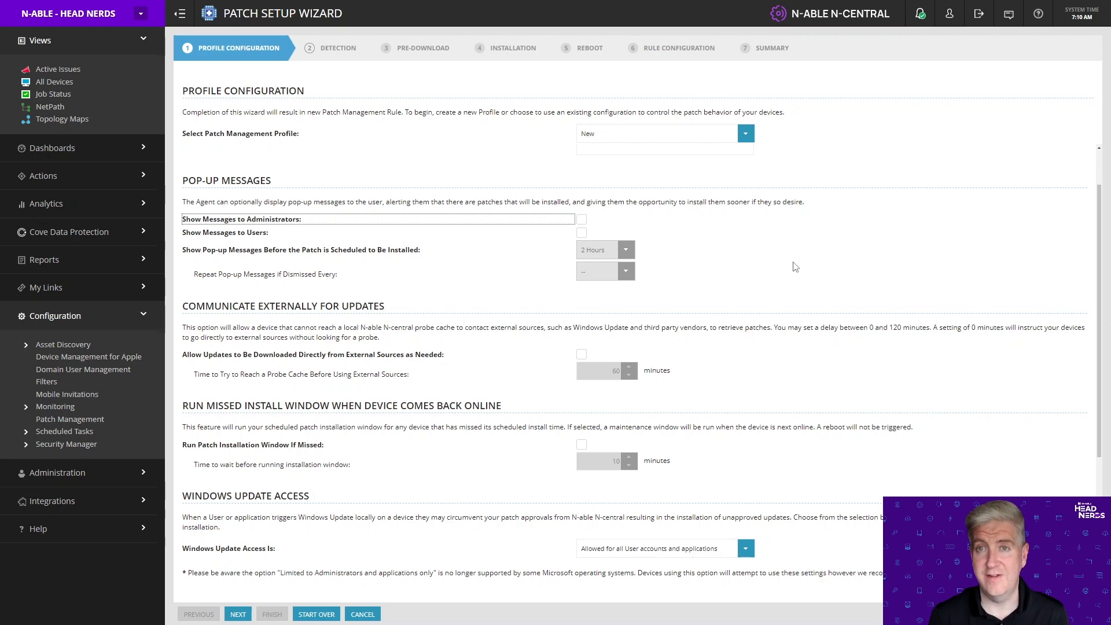
# Allow updates to be downloaded directly from external sources as needed, with 5 minutes to try reaching a probe cache.
pyautogui.scroll(-2, 685, 277)
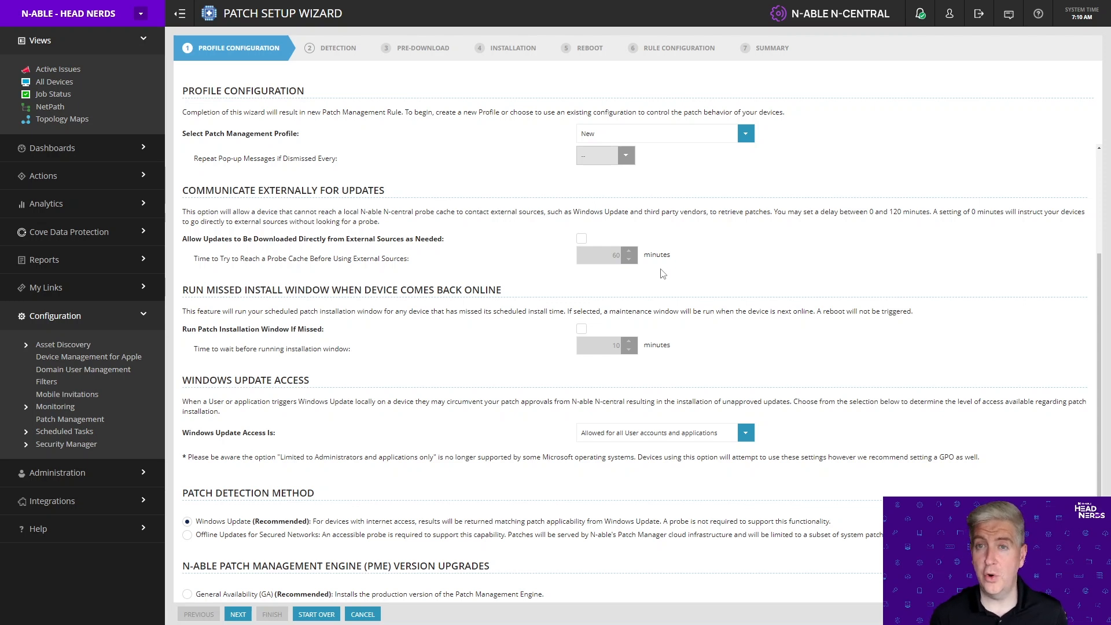
pyautogui.click(585, 241)
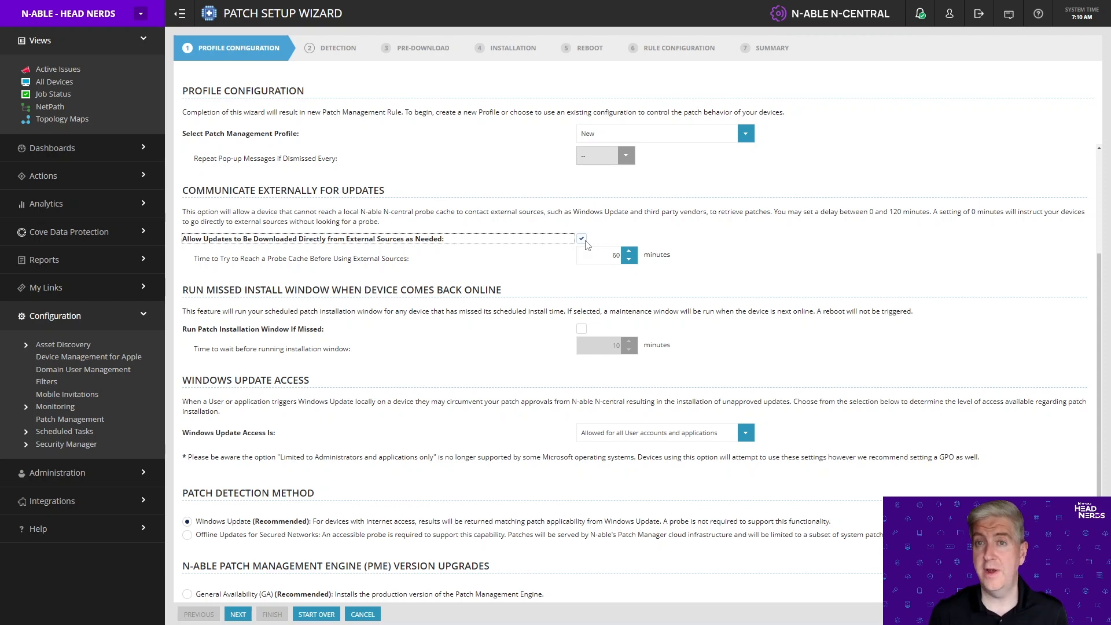
pyautogui.doubleClick(613, 254)
pyautogui.write('0')
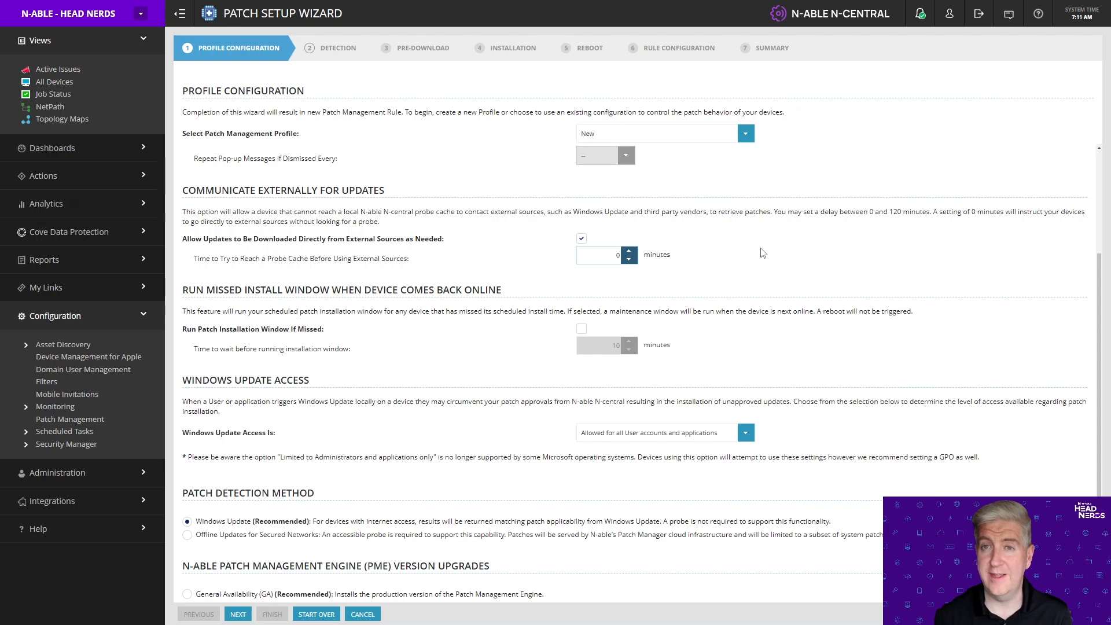
pyautogui.press('BackSpace')
pyautogui.write('5')
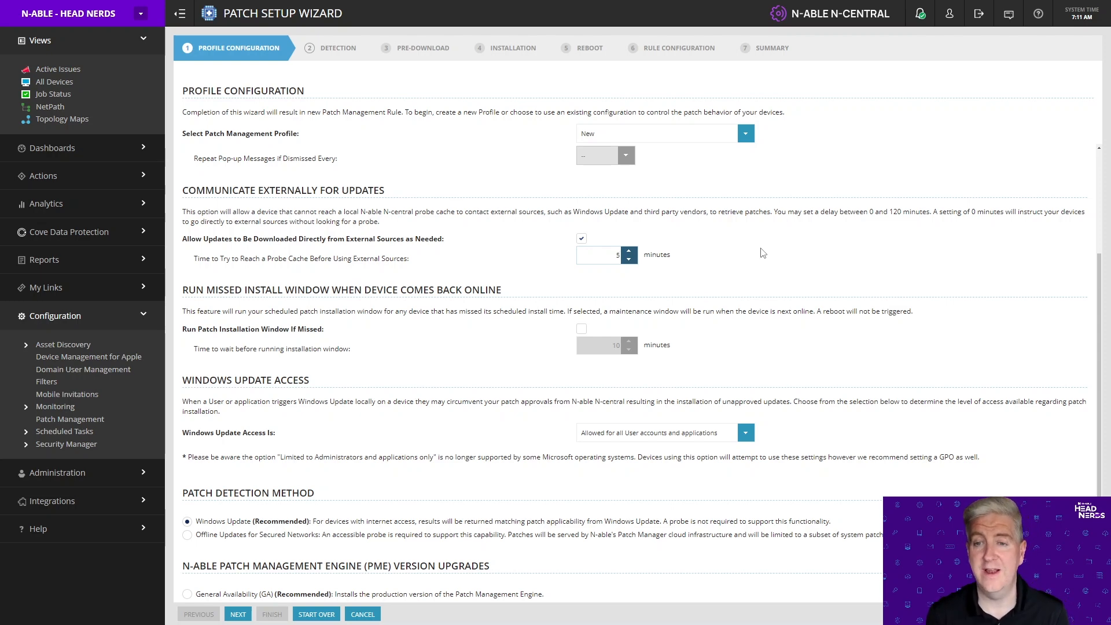
# Enable running the patch installation window if missed, with a wait time of 45 minutes.
pyautogui.scroll(-2, 764, 255)
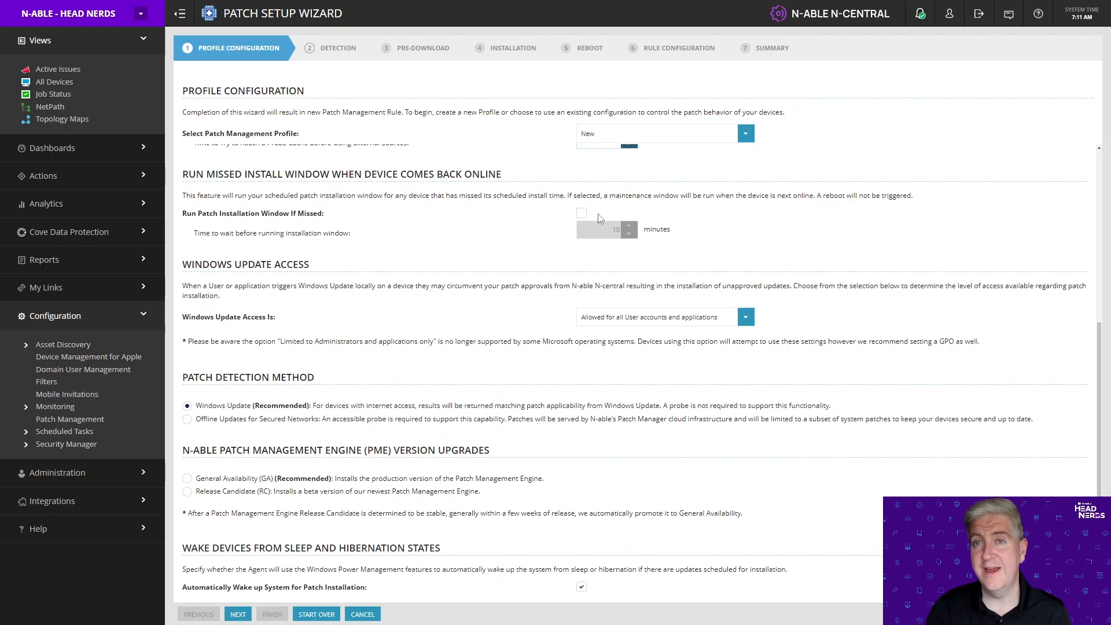
pyautogui.click(581, 213)
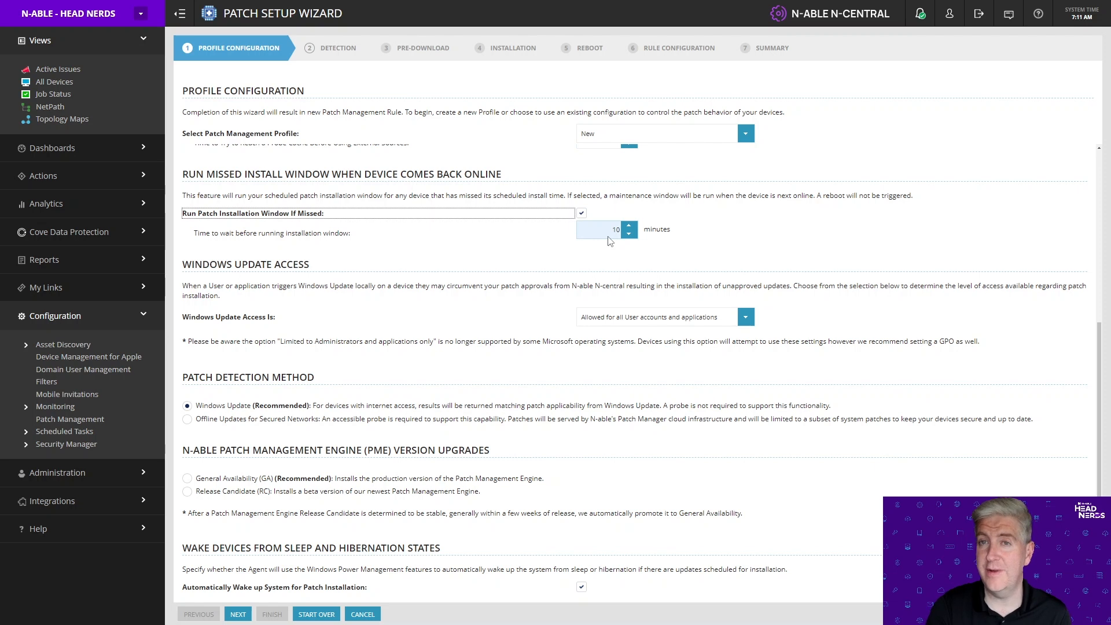
pyautogui.doubleClick(605, 229)
pyautogui.write('4')
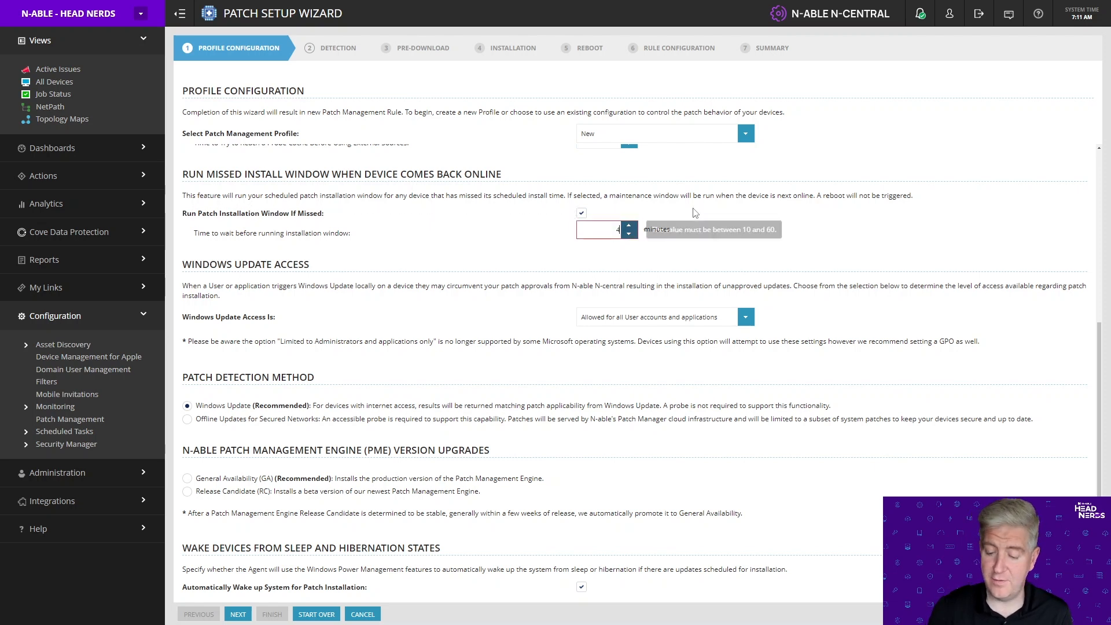
pyautogui.write('5')
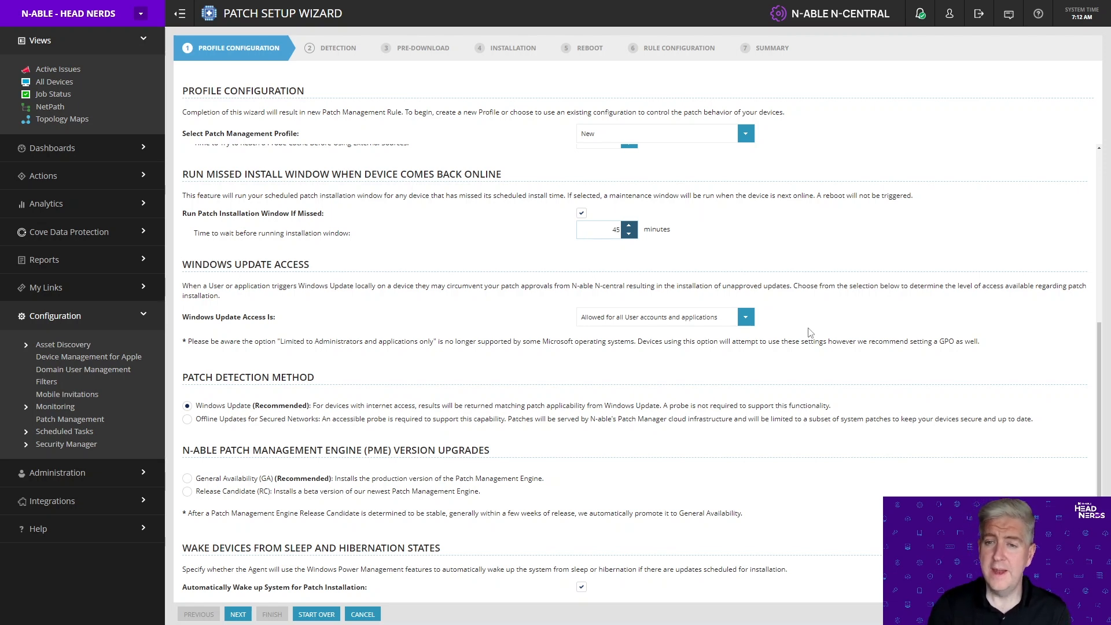
# Set Windows Update access to "Restricted to N-able N-central activity only" and choose General Availability (GA) for PME version upgrades.
pyautogui.scroll(-1, 810, 333)
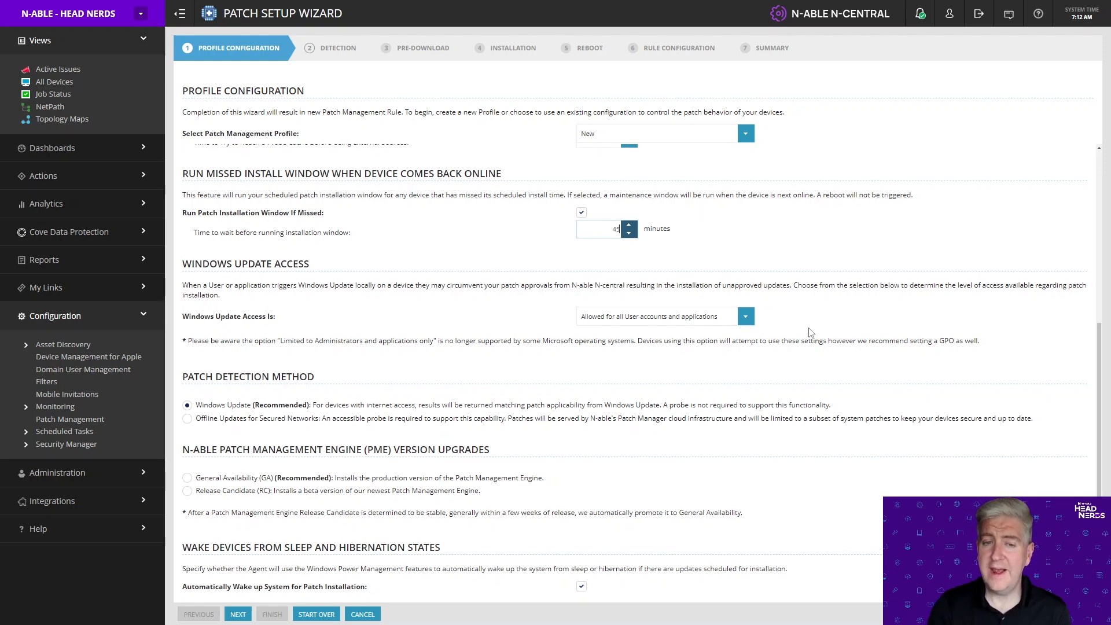
pyautogui.click(753, 320)
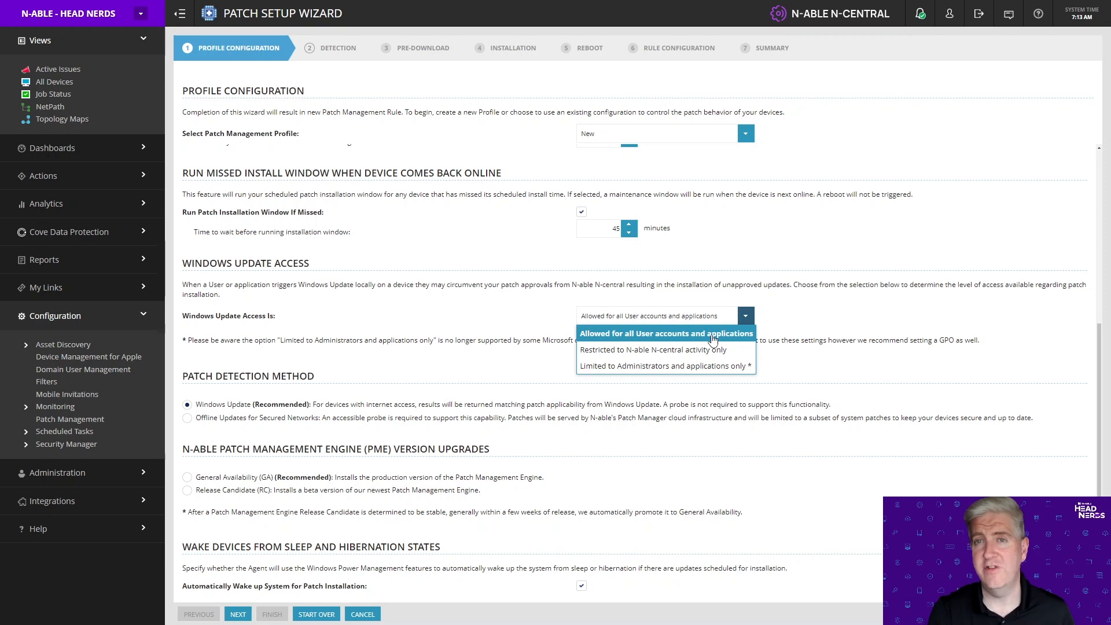
pyautogui.click(697, 351)
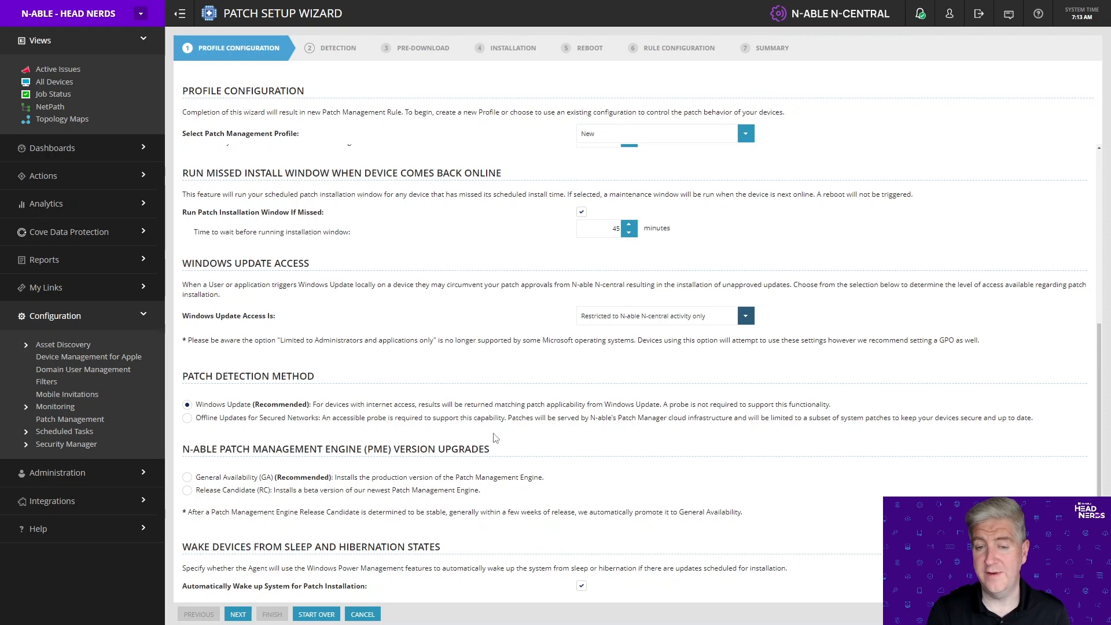
pyautogui.click(241, 478)
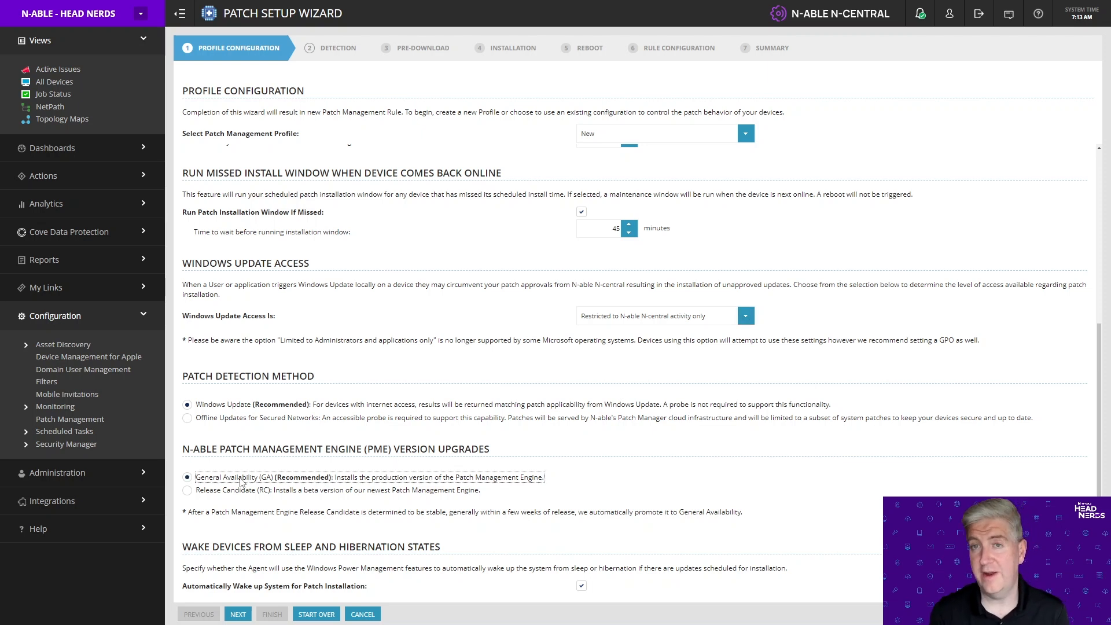
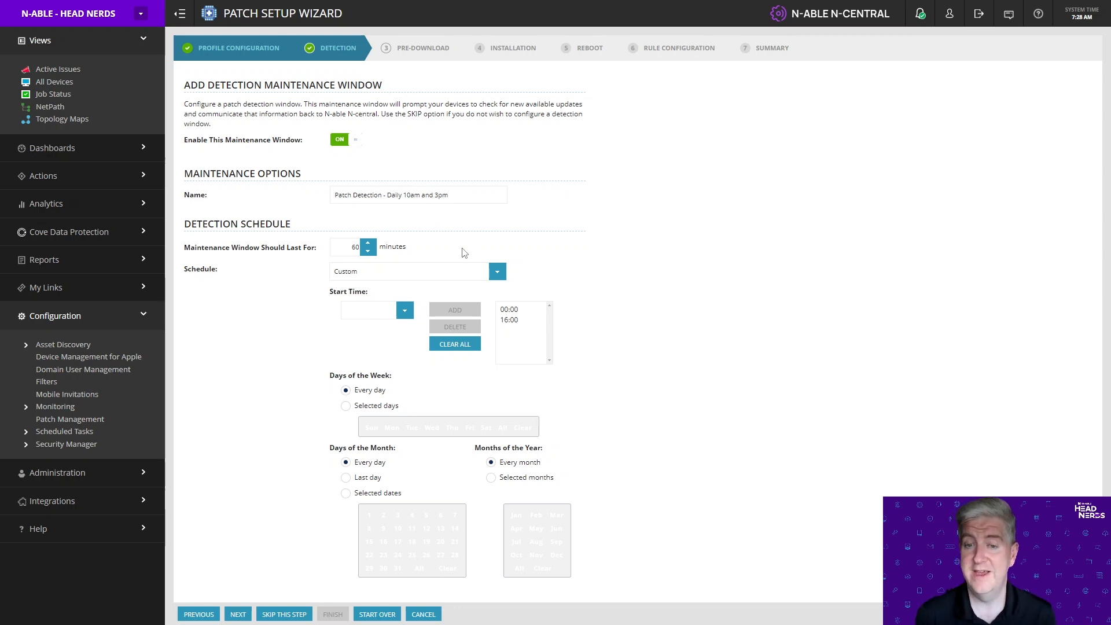
# Replace all start times of the patch detection schedule with 10:00 and 15:00.
pyautogui.click(501, 309)
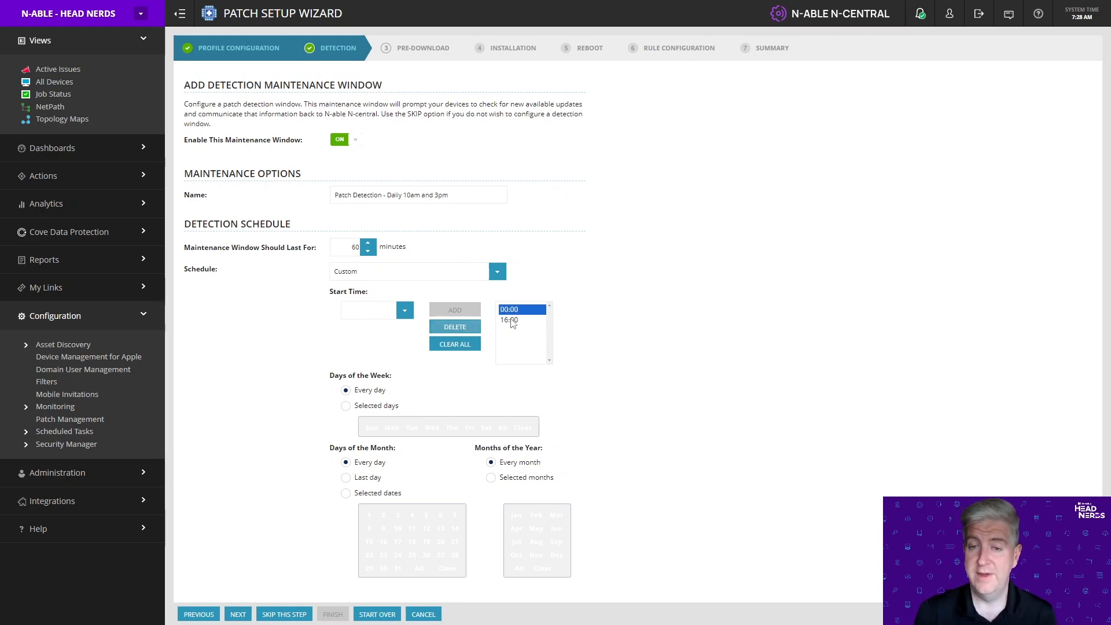
pyautogui.click(454, 345)
pyautogui.click(389, 311)
pyautogui.write('10')
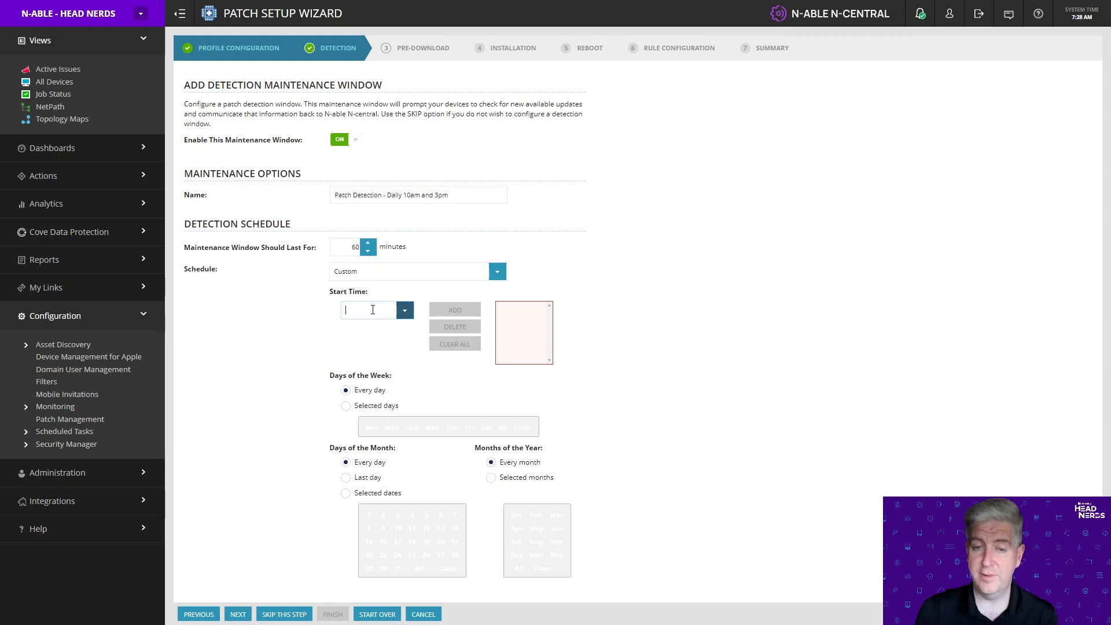
pyautogui.click(379, 326)
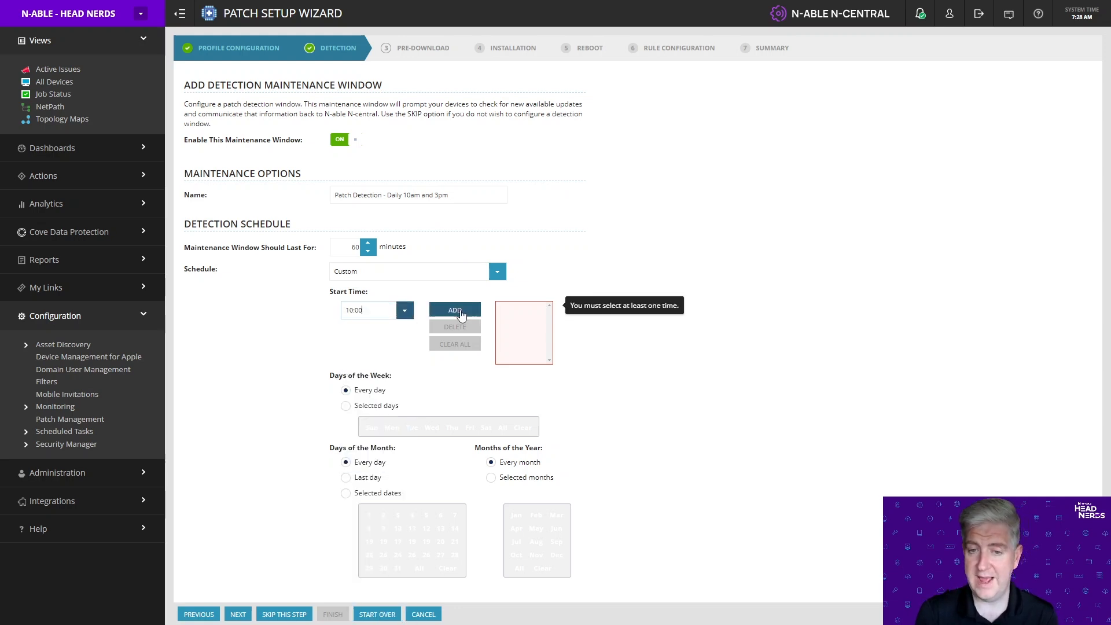
pyautogui.click(455, 310)
pyautogui.click(376, 309)
pyautogui.write('15')
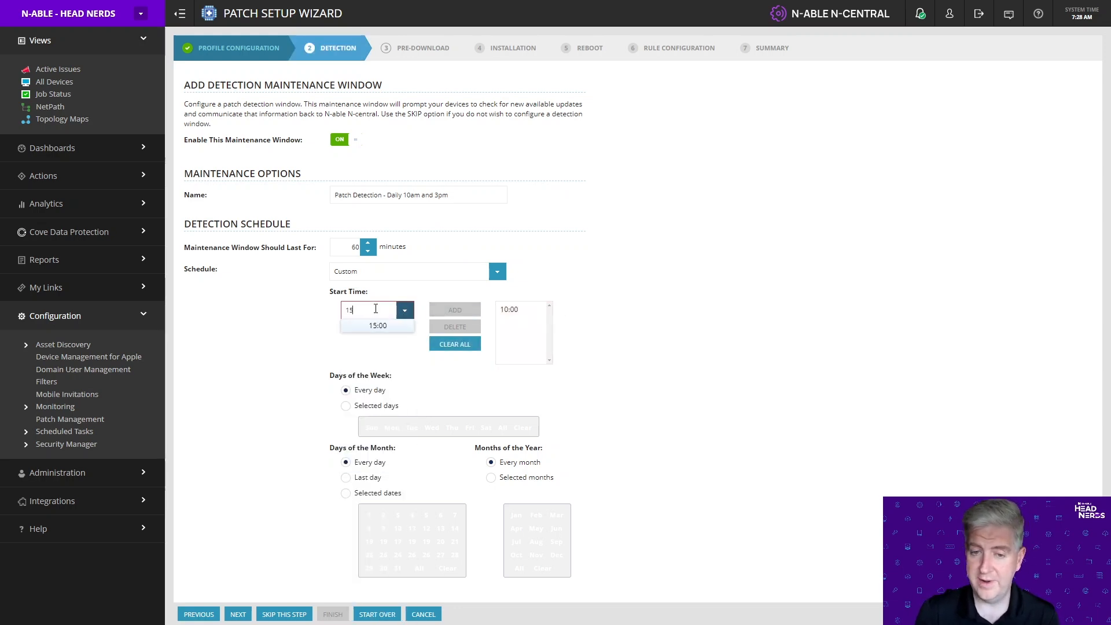
pyautogui.click(378, 326)
pyautogui.click(454, 310)
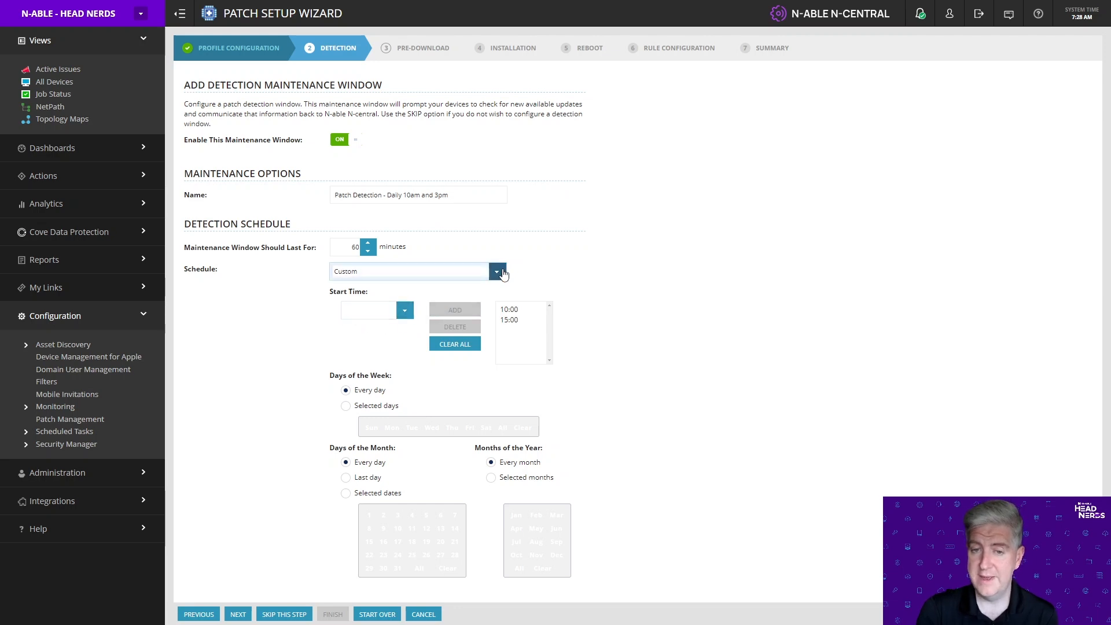
# Keep the detection schedule type as Custom and proceed to the Pre-Download stage of the wizard.
pyautogui.click(497, 271)
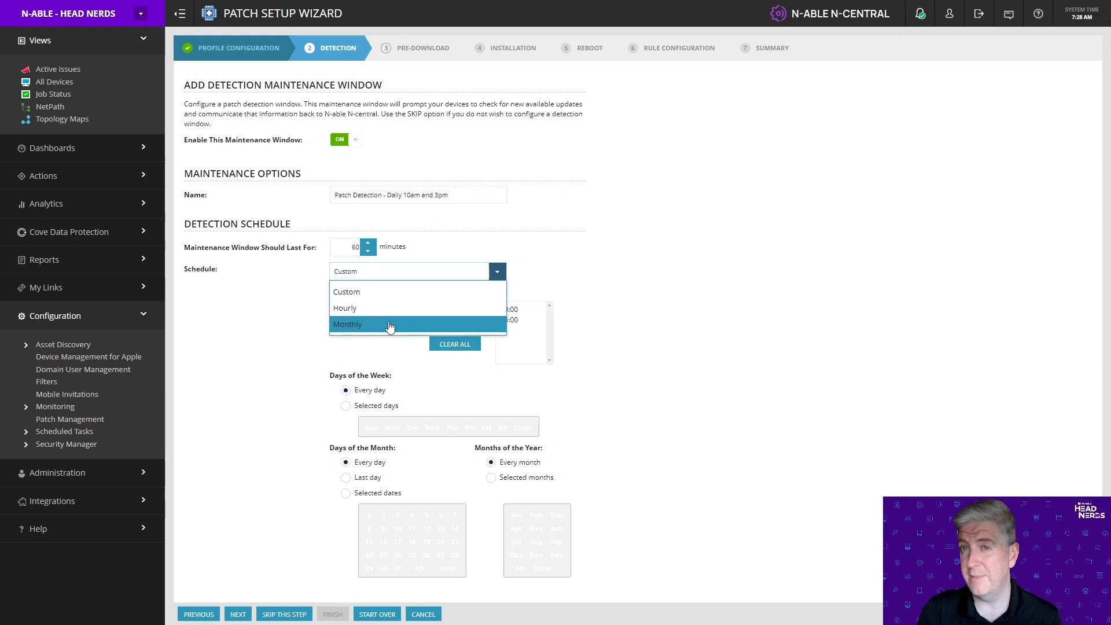
pyautogui.click(395, 290)
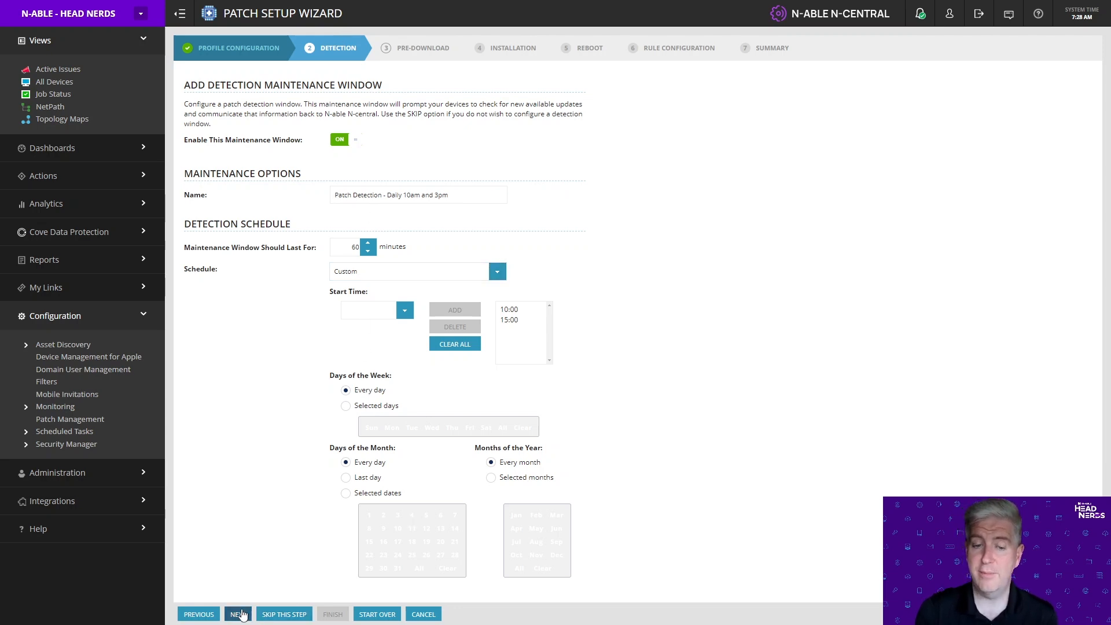
pyautogui.click(239, 615)
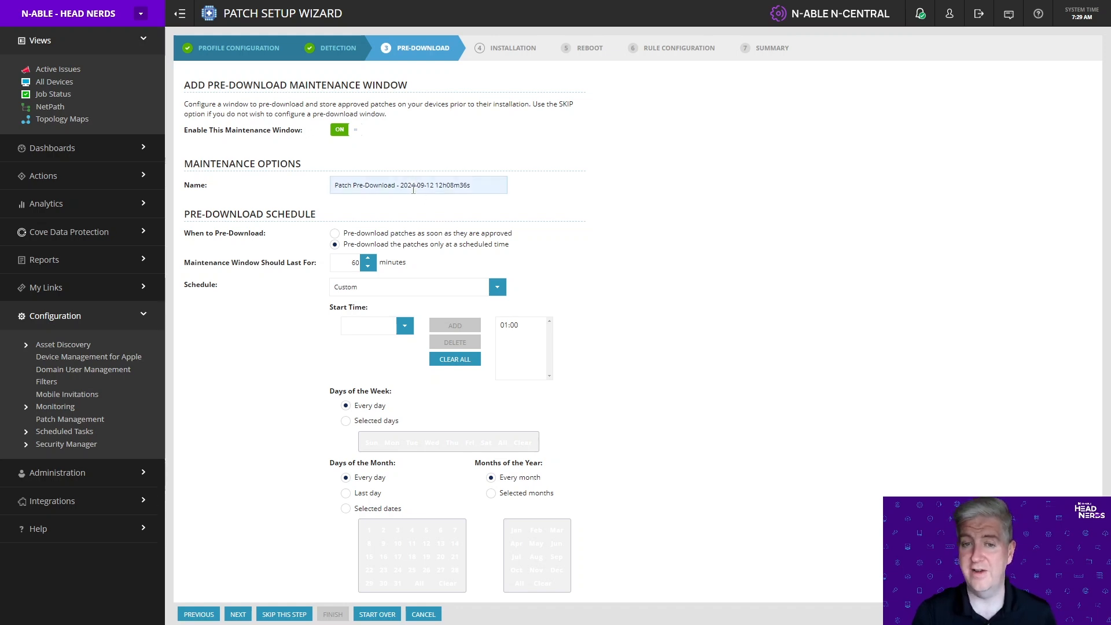
# Rename the pre-download maintenance window as "Patch Pre-Download - Daily 11am and 4pm".
pyautogui.moveTo(470, 185); pyautogui.dragTo(401, 185)
pyautogui.write('Dail')
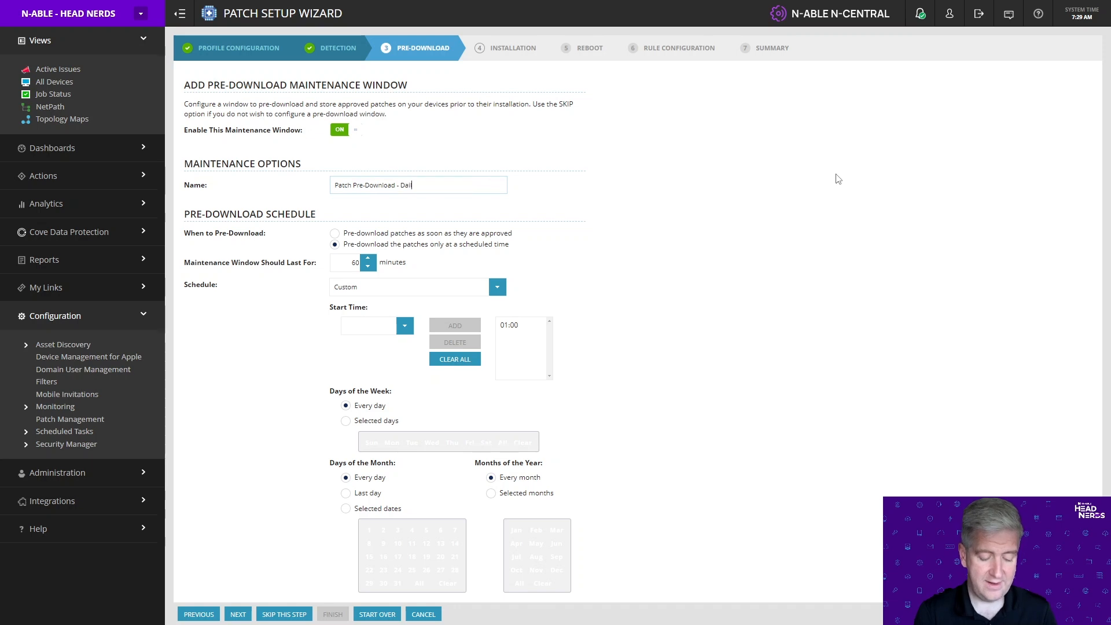
pyautogui.write('y 11am and 4pm')
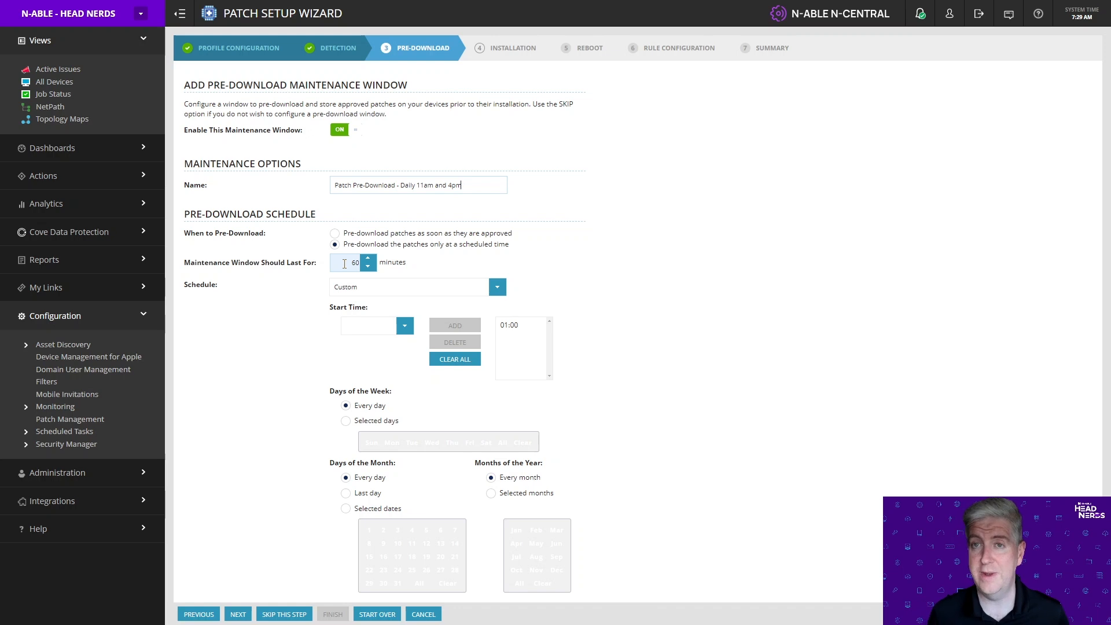
# Replace the pre-download start time with 11:00 and 16:00, and proceed to the Installation stage.
pyautogui.click(509, 326)
pyautogui.click(454, 342)
pyautogui.click(352, 327)
pyautogui.write('11')
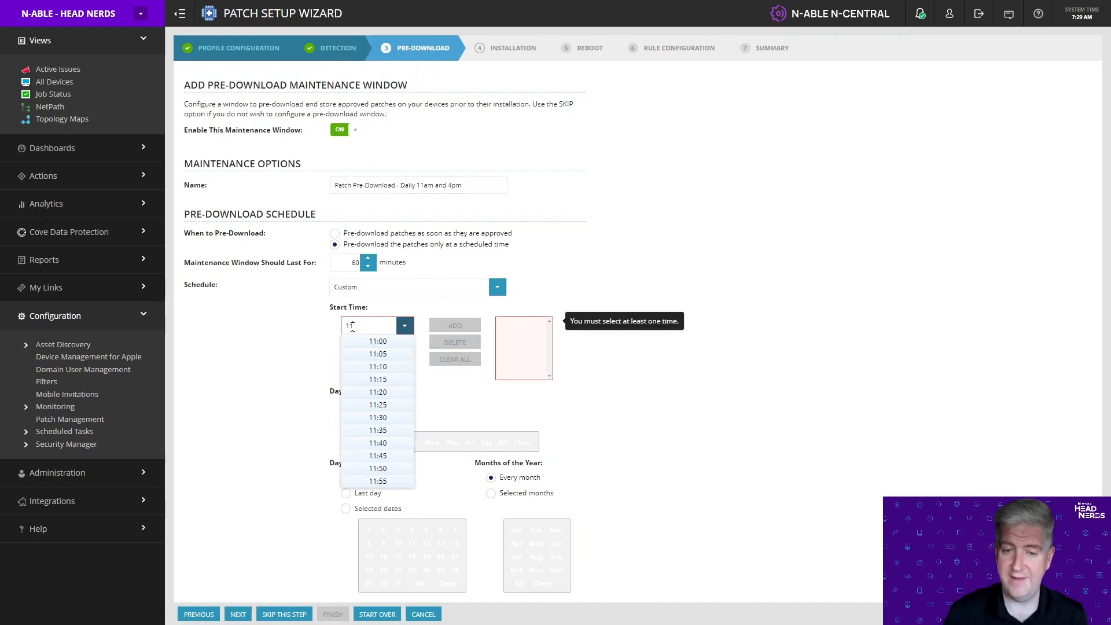
pyautogui.click(378, 342)
pyautogui.click(454, 326)
pyautogui.click(368, 327)
pyautogui.write('16')
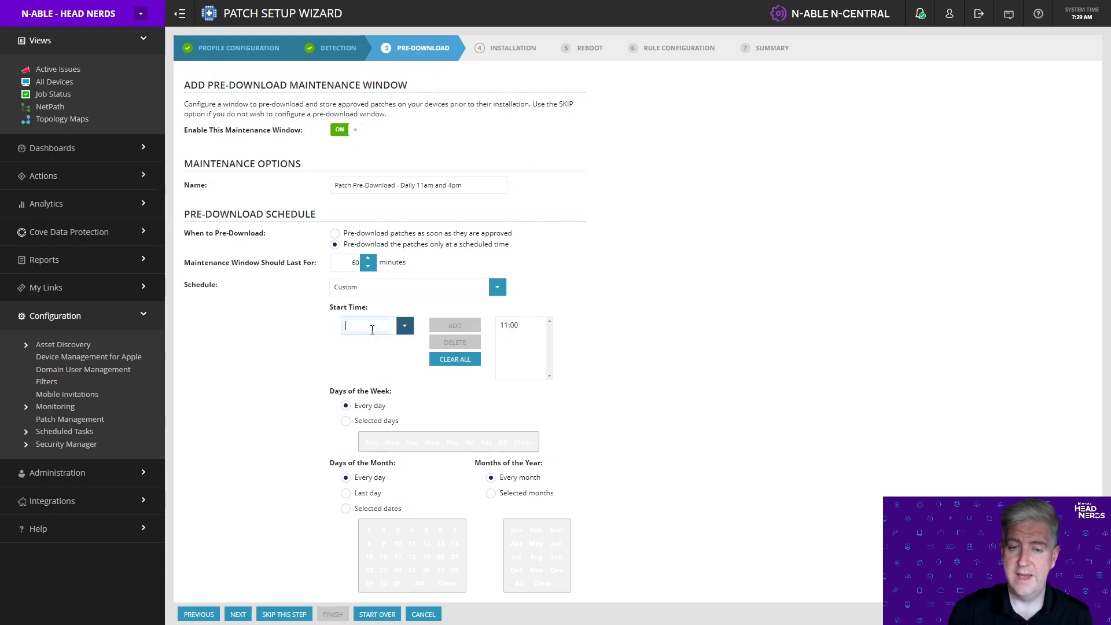
pyautogui.click(378, 342)
pyautogui.click(455, 326)
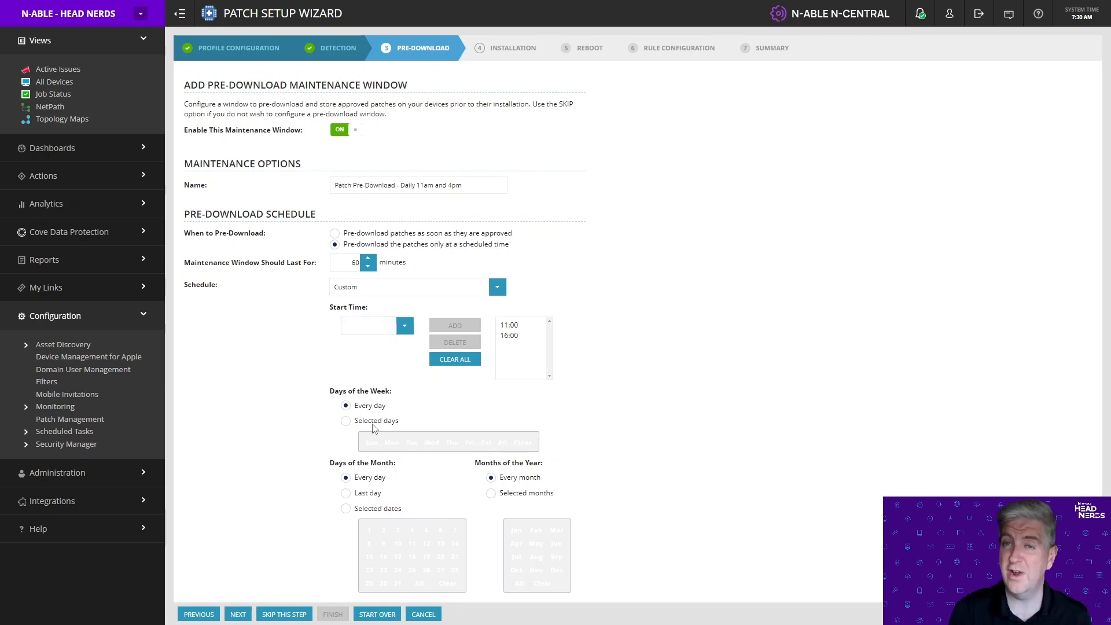
pyautogui.click(243, 617)
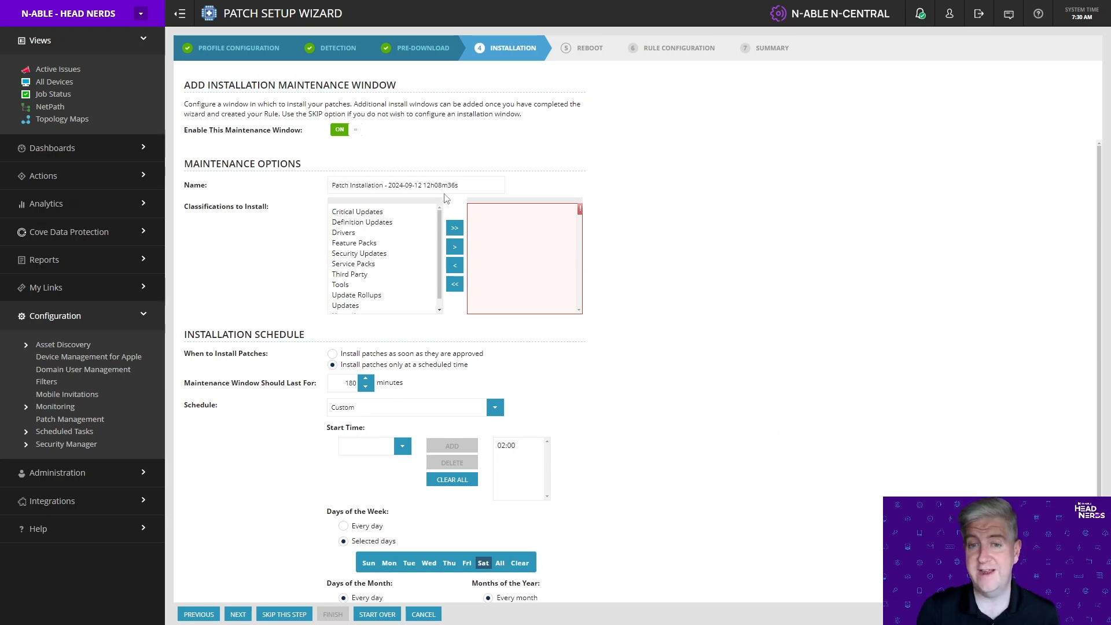
# Rename the installation maintenance window as "Patch Installation - Tues and Fri at 5pm".
pyautogui.moveTo(391, 184); pyautogui.dragTo(502, 186)
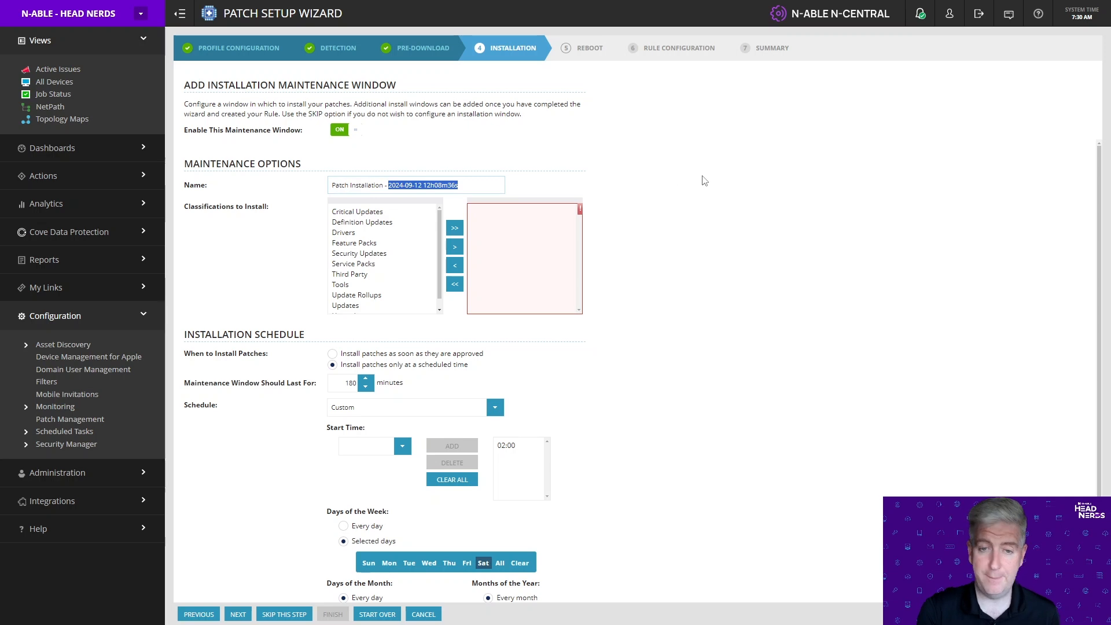
pyautogui.write('Tues and ')
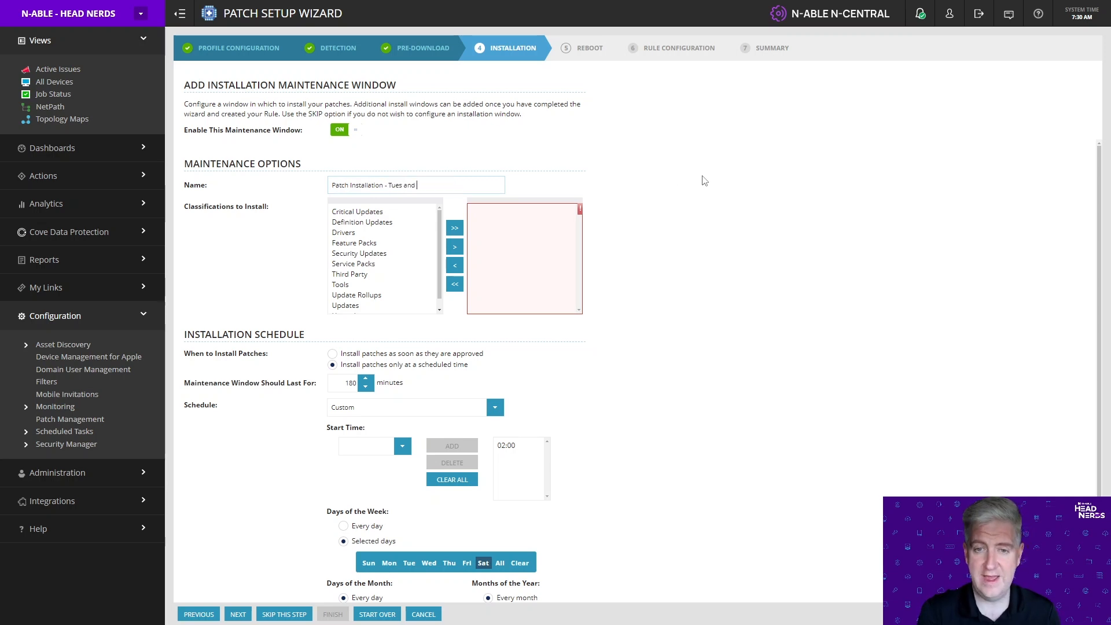
pyautogui.write('Fri an')
pyautogui.write(' 5pm')
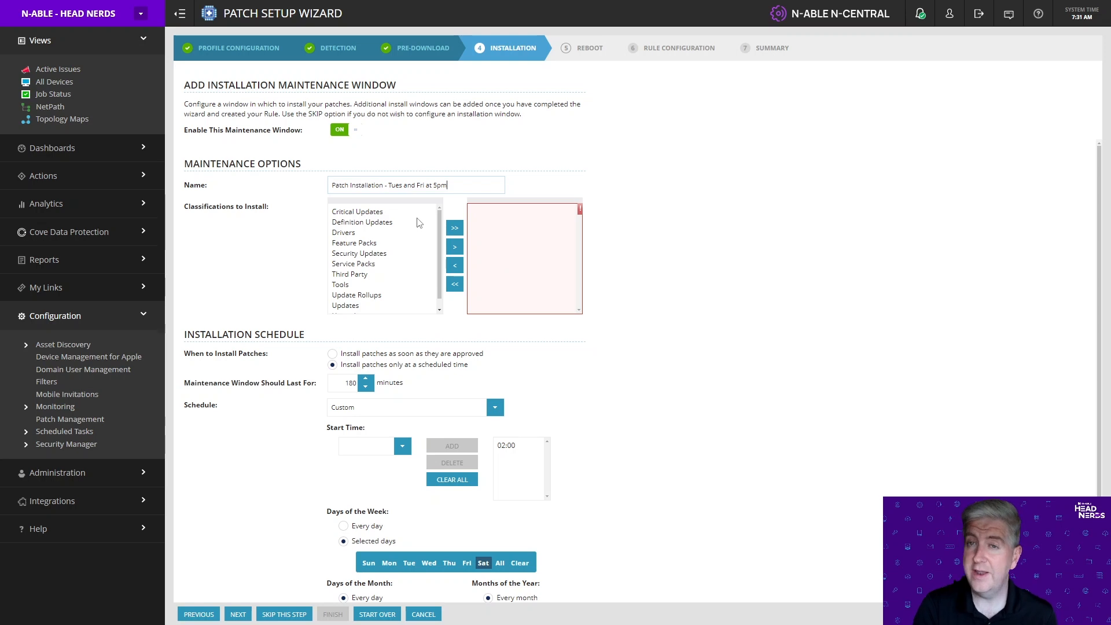
# Include every patch classification except Upgrades in the installation window.
pyautogui.scroll(-1, 414, 223)
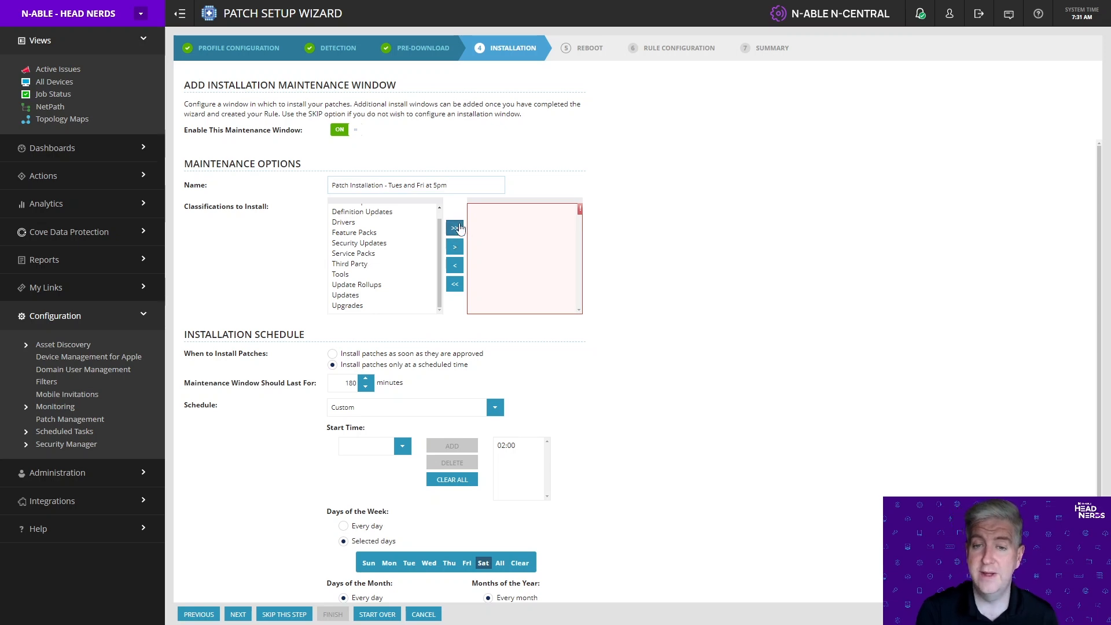
pyautogui.click(455, 229)
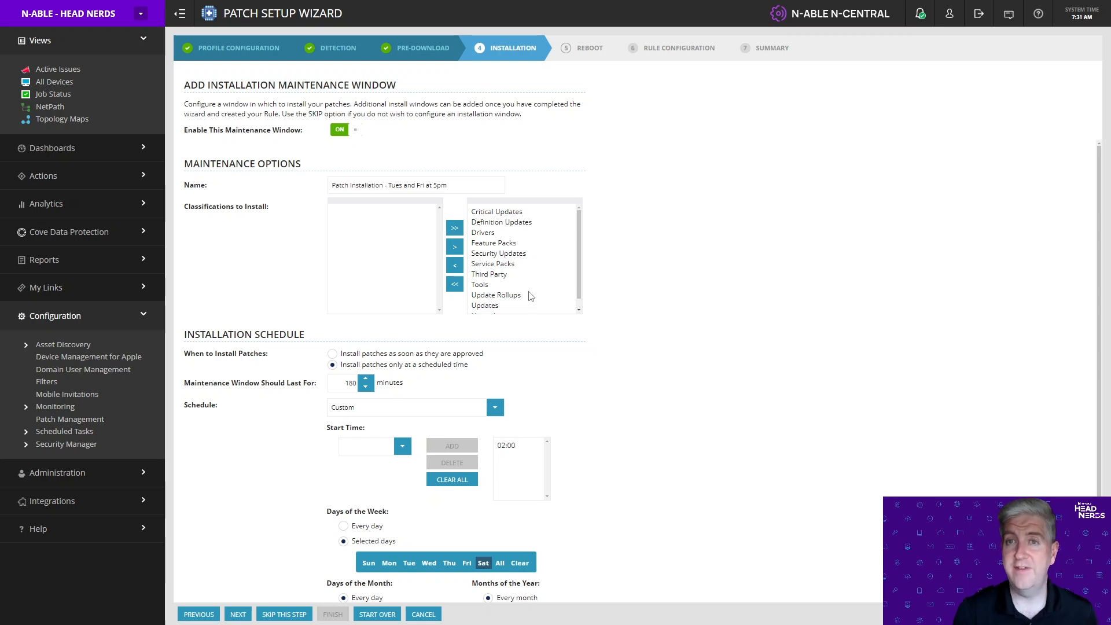
pyautogui.scroll(-1, 536, 284)
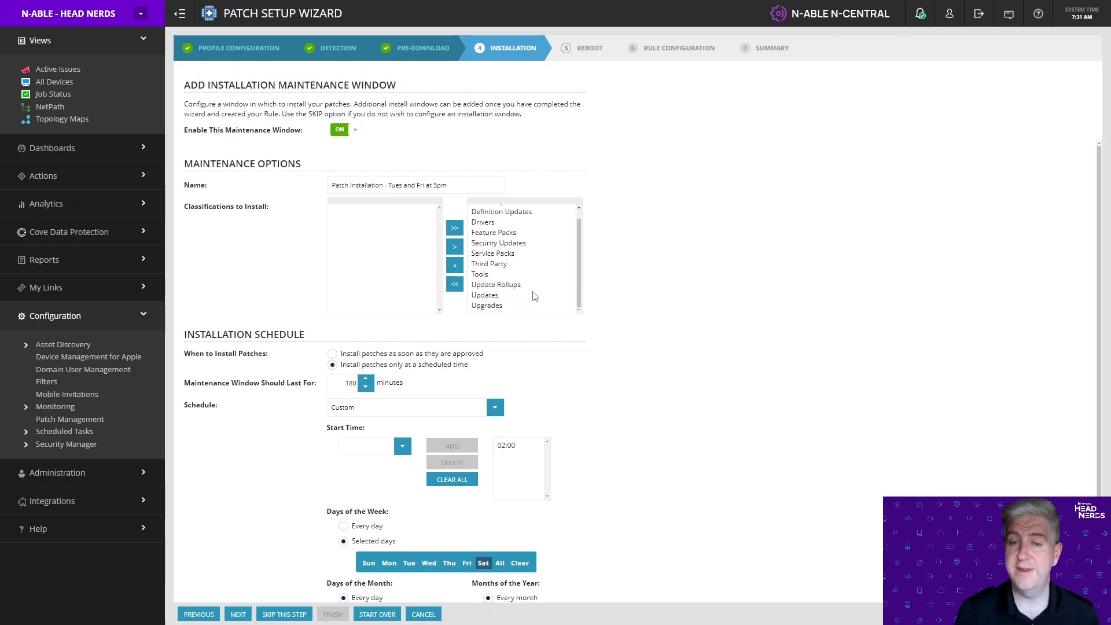
pyautogui.click(497, 306)
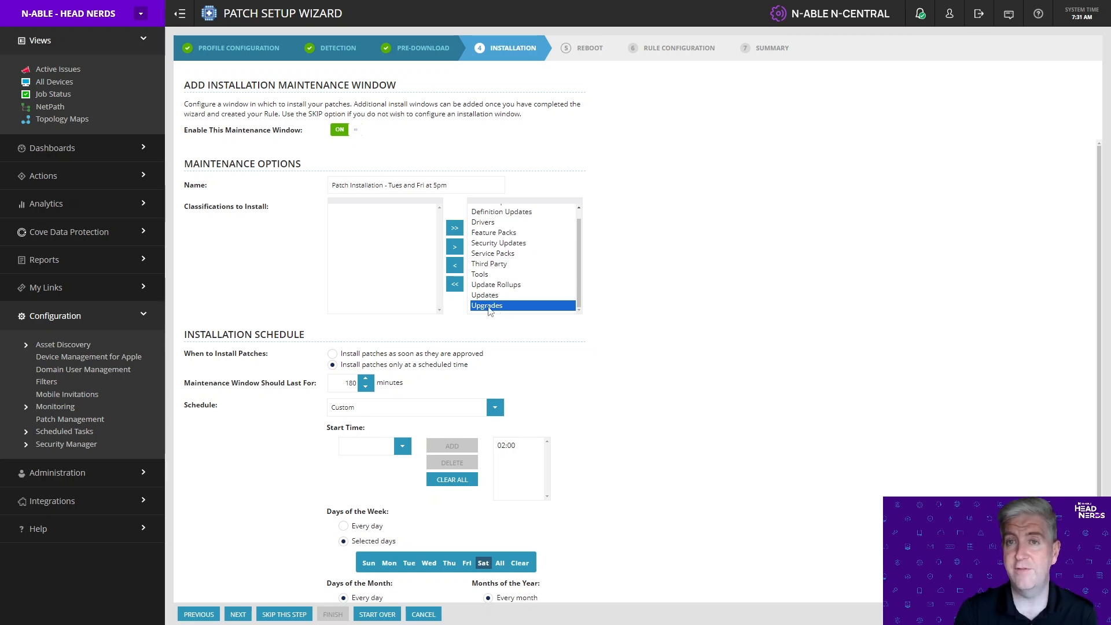
pyautogui.click(456, 248)
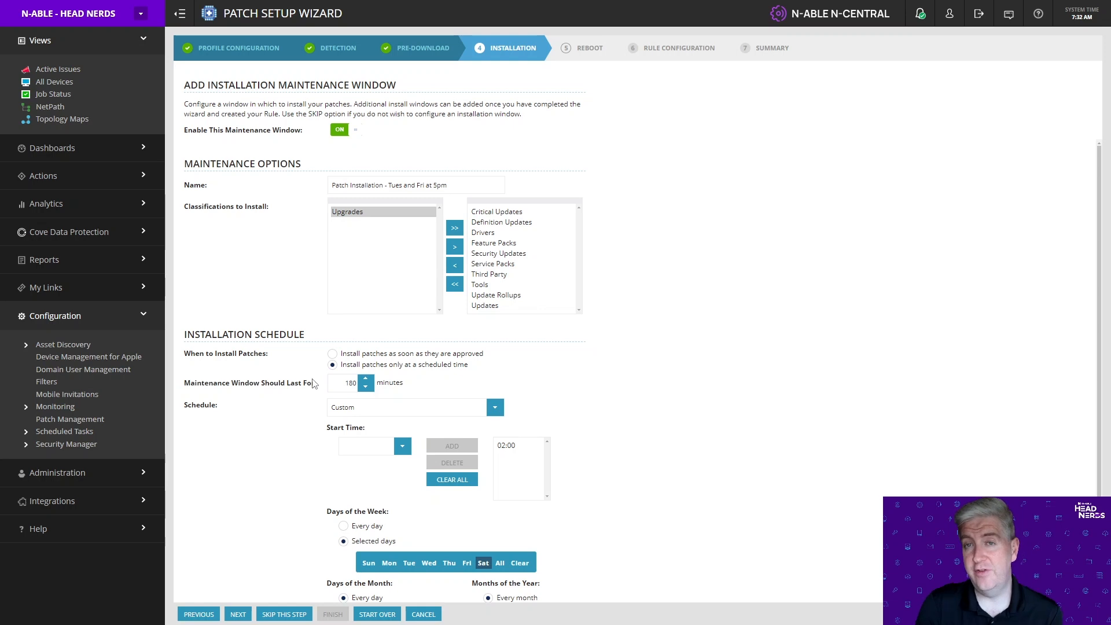
# Set the duration of the installation maintenance window to 60 minutes.
pyautogui.click(348, 384)
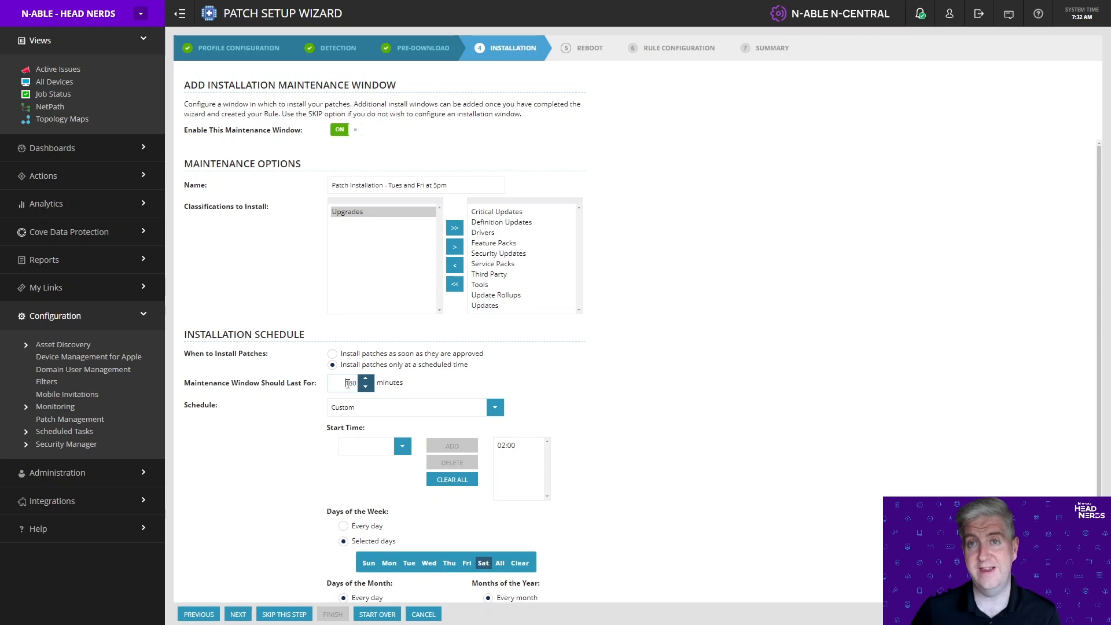
pyautogui.moveTo(347, 383); pyautogui.dragTo(581, 380)
pyautogui.write('60')
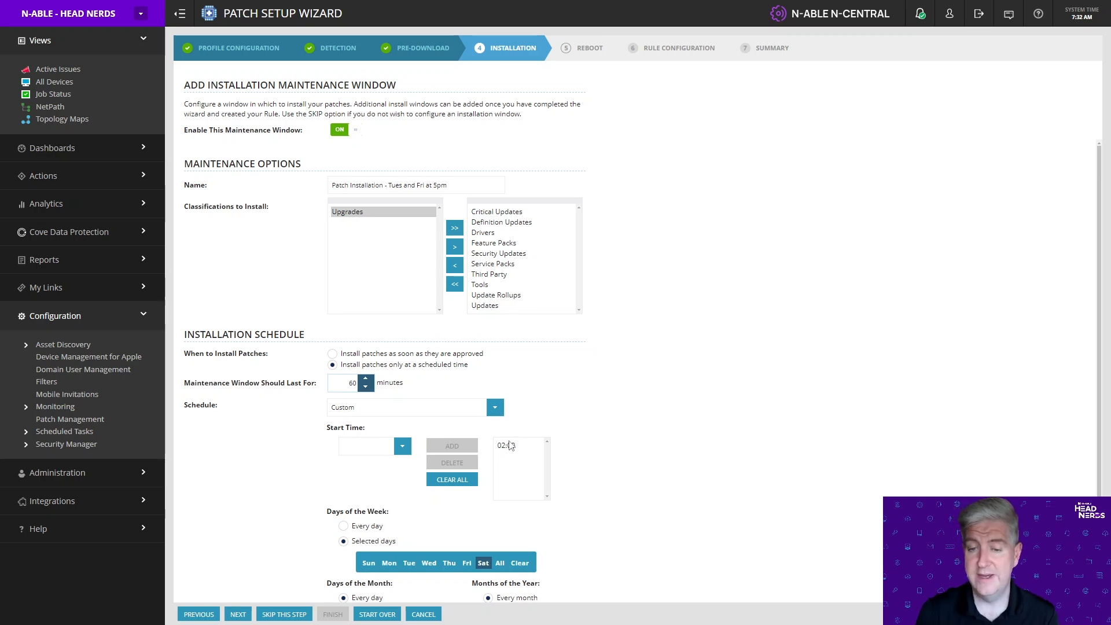
# Replace the existing start time of the installation schedule with 17:00.
pyautogui.click(506, 446)
pyautogui.click(454, 481)
pyautogui.click(370, 446)
pyautogui.write('17')
pyautogui.click(375, 462)
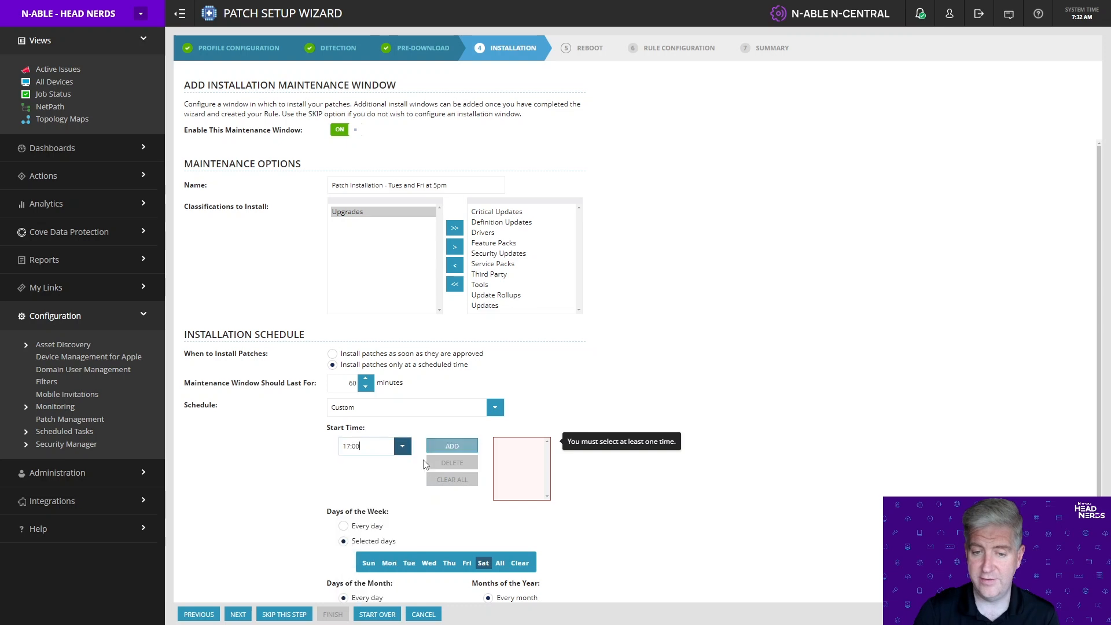
pyautogui.click(452, 446)
# Schedule the installation for Tuesday and Friday instead of Saturday, and proceed to the Reboot stage.
pyautogui.scroll(-1, 666, 438)
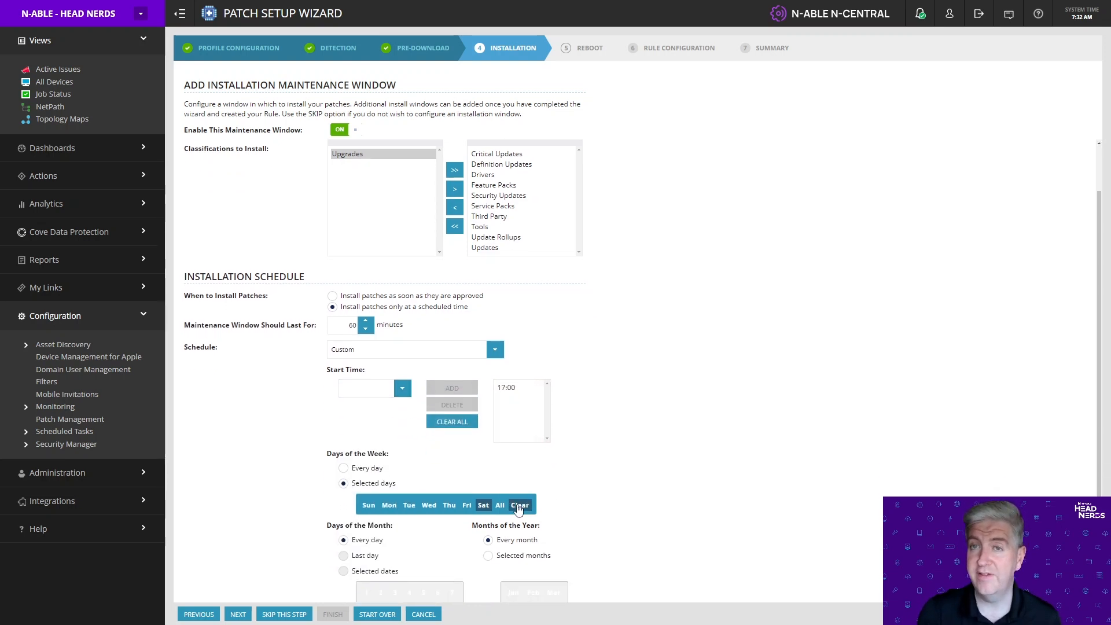
pyautogui.click(469, 505)
pyautogui.click(409, 505)
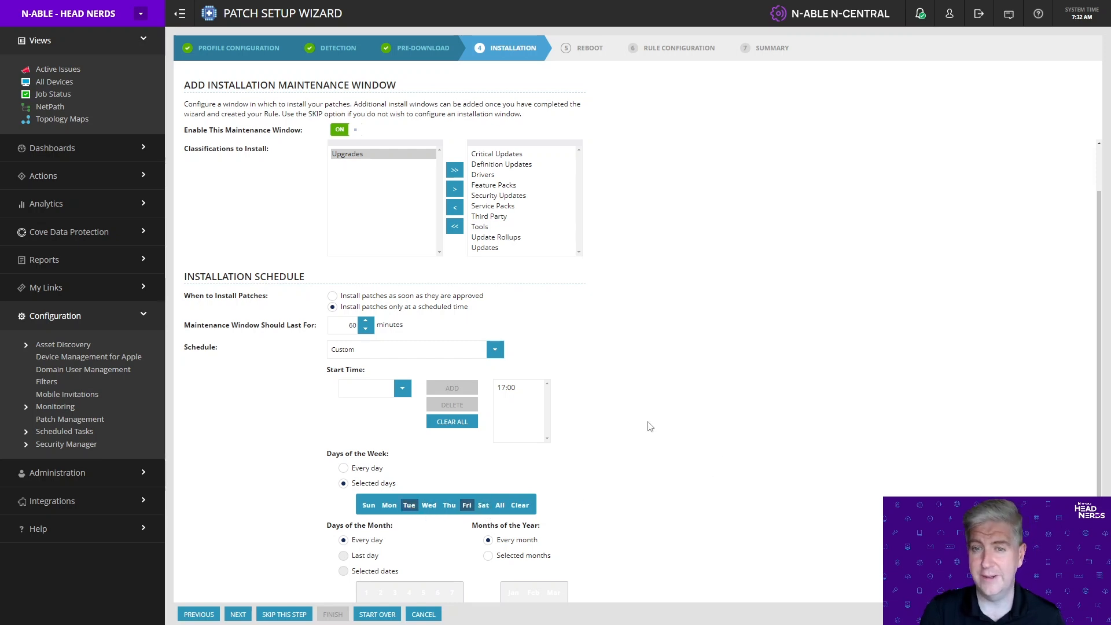
pyautogui.click(242, 615)
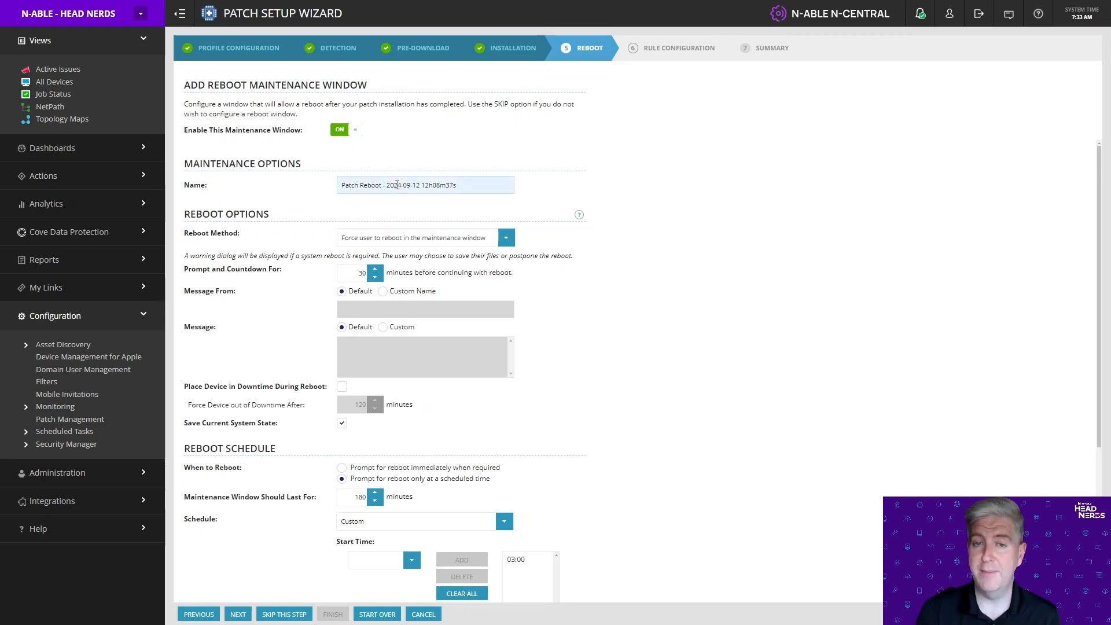
# Rename the reboot window as "Patch Reboot - Tues and Fri at 7pm" and keep the method "Force user to reboot in the maintenance window".
pyautogui.moveTo(387, 185); pyautogui.dragTo(456, 185)
pyautogui.write('Tues and F')
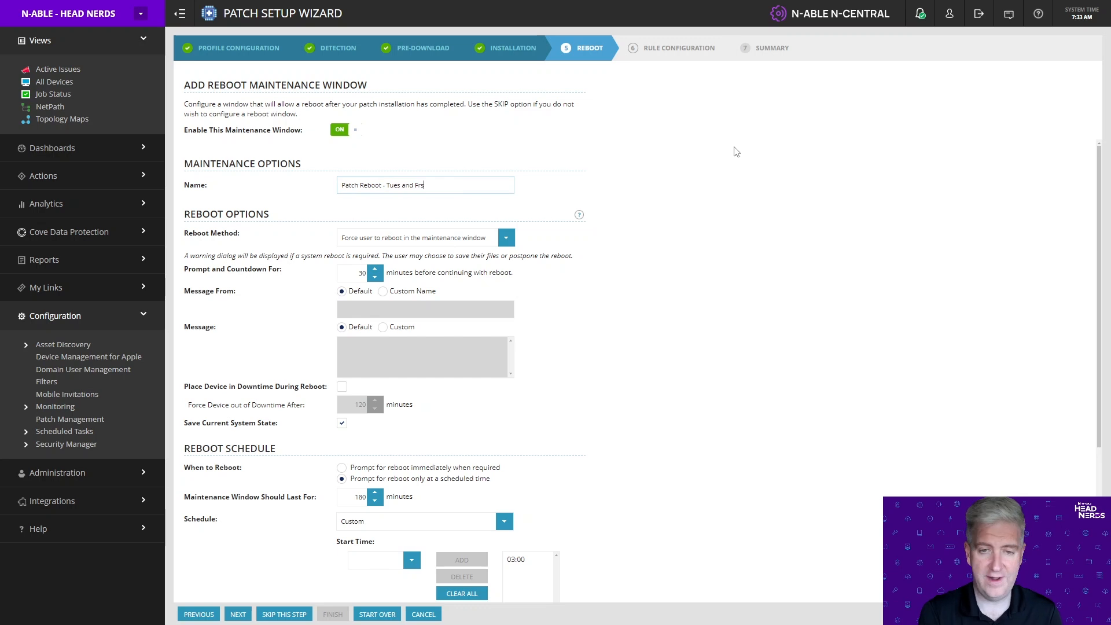
pyautogui.write('ri at 7pm')
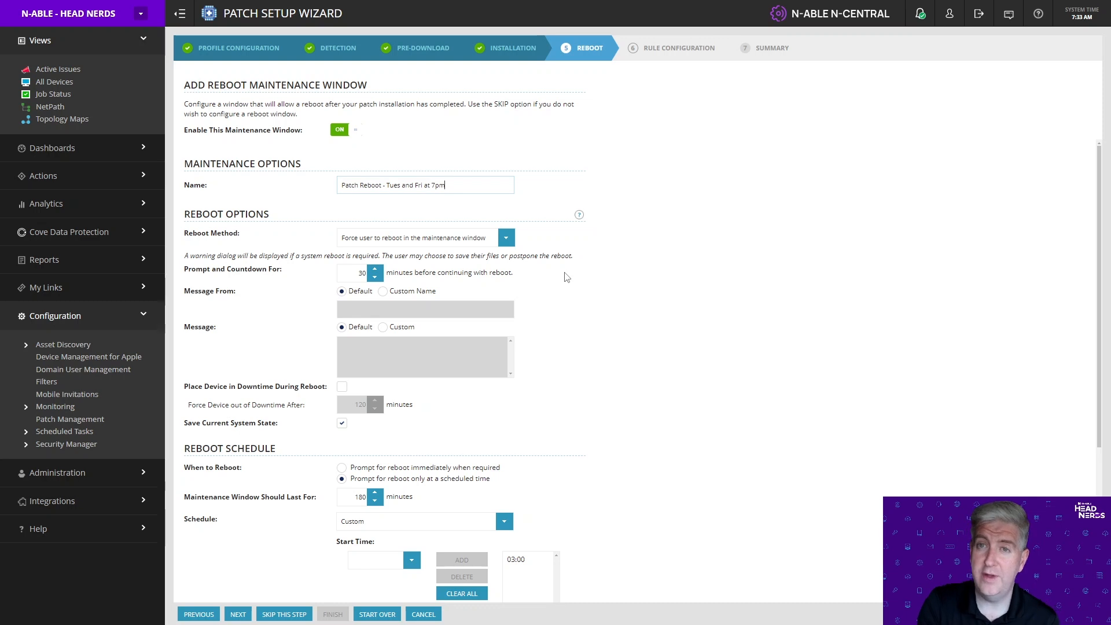
pyautogui.click(506, 239)
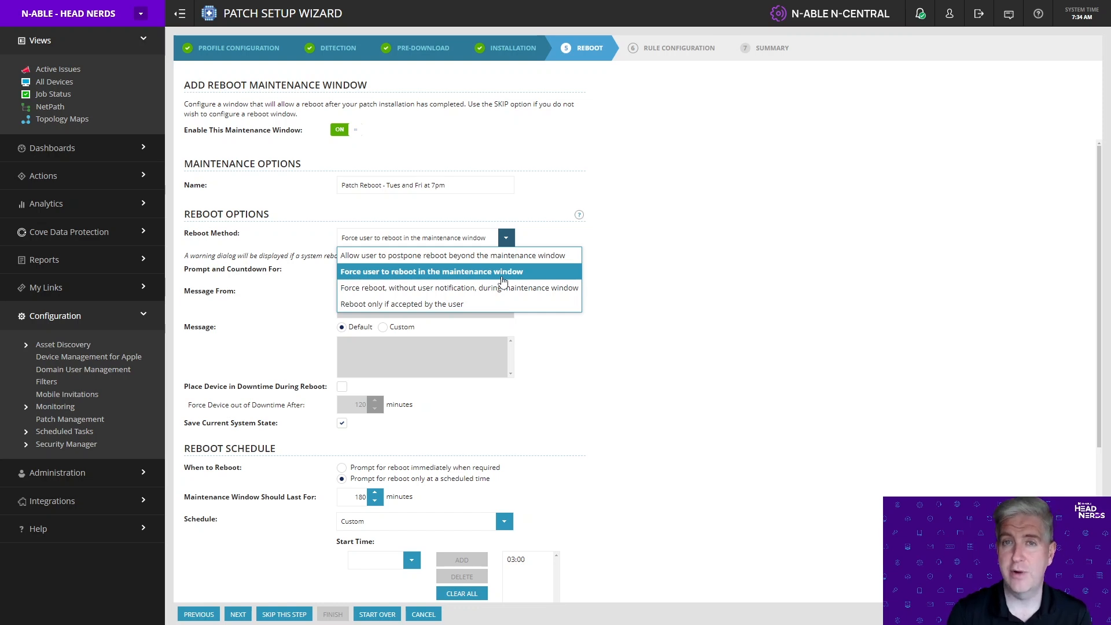
pyautogui.click(503, 278)
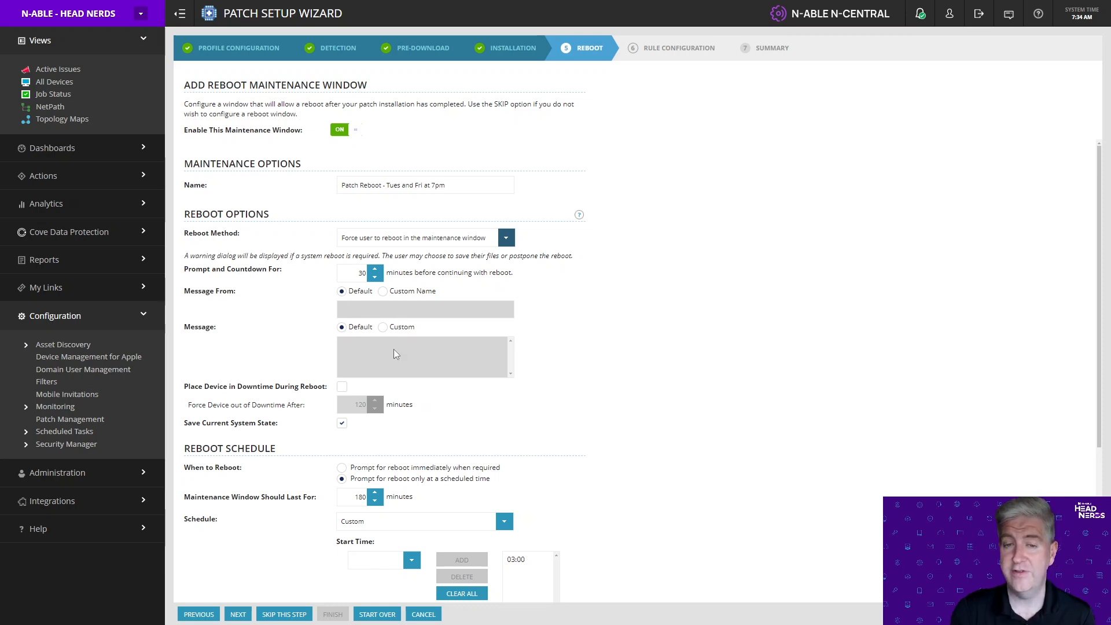
pyautogui.click(342, 387)
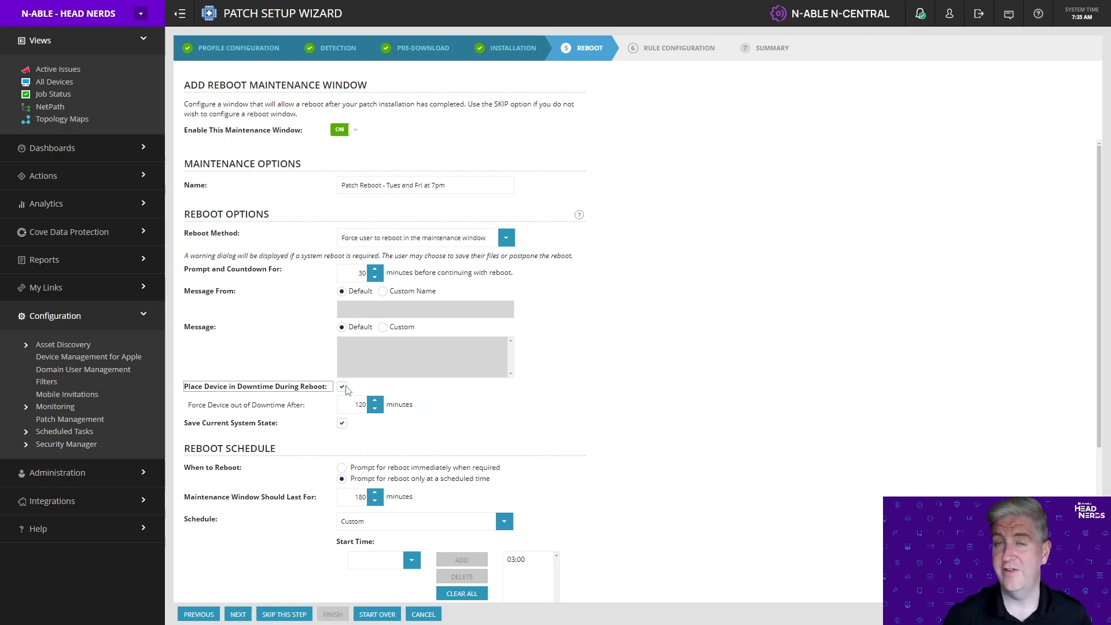
pyautogui.click(355, 407)
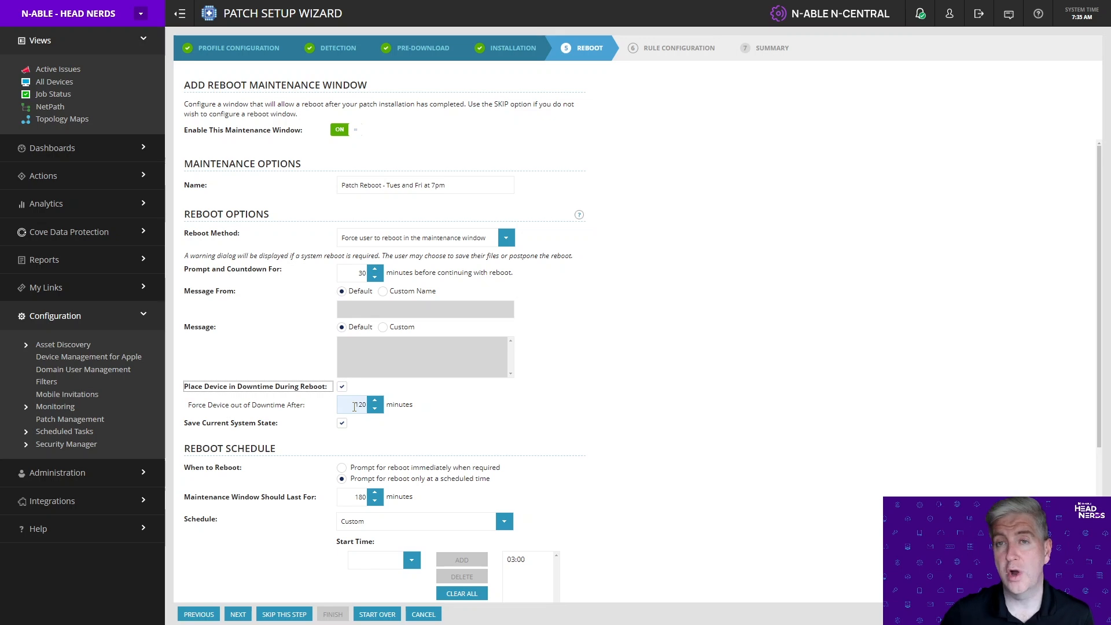
pyautogui.click(354, 406)
pyautogui.doubleClick(354, 405)
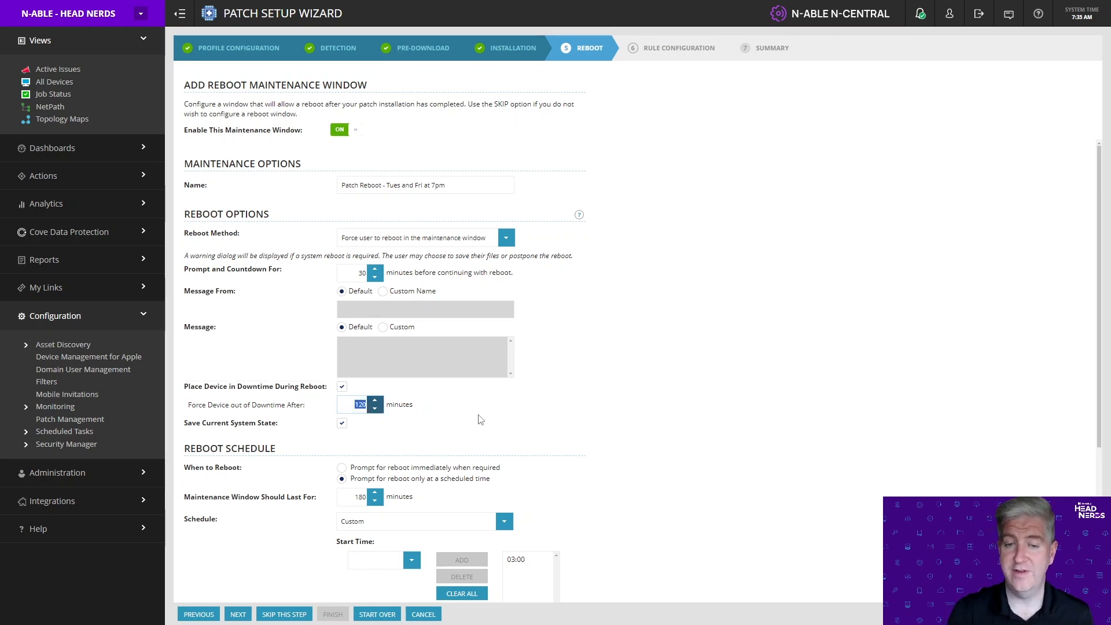
pyautogui.write('30')
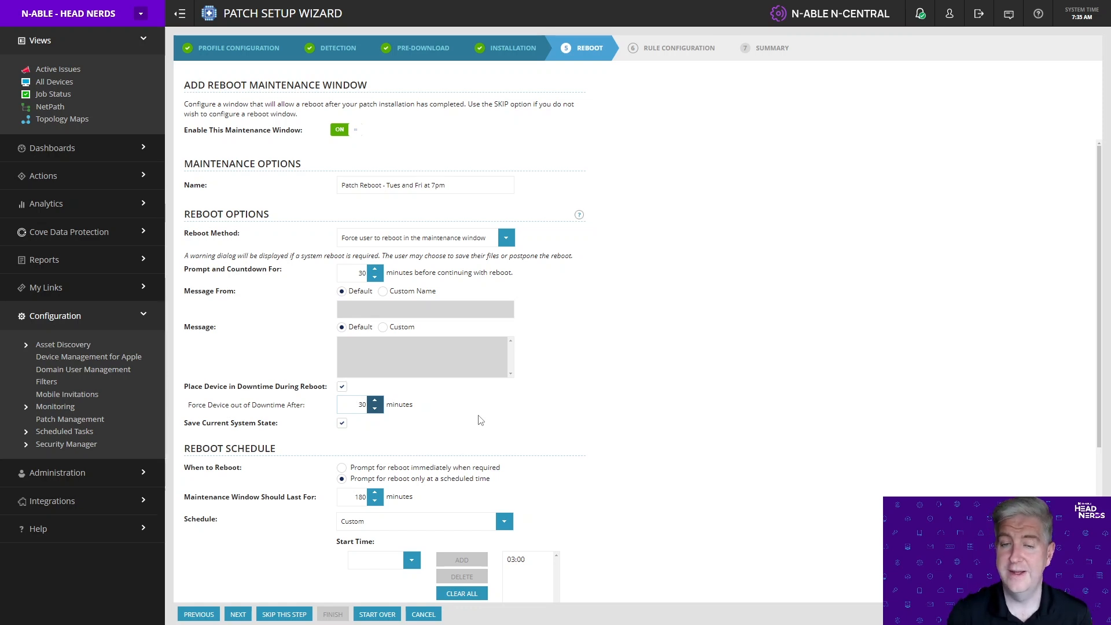
pyautogui.click(342, 386)
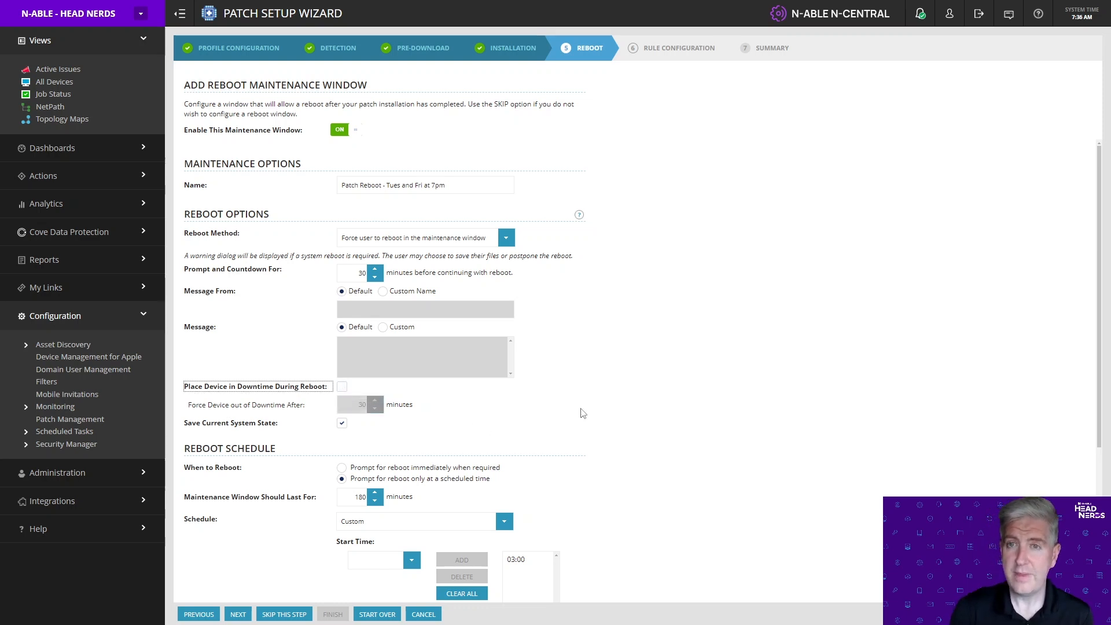
# Set the duration of the reboot maintenance window to 60 minutes.
pyautogui.scroll(-4, 582, 413)
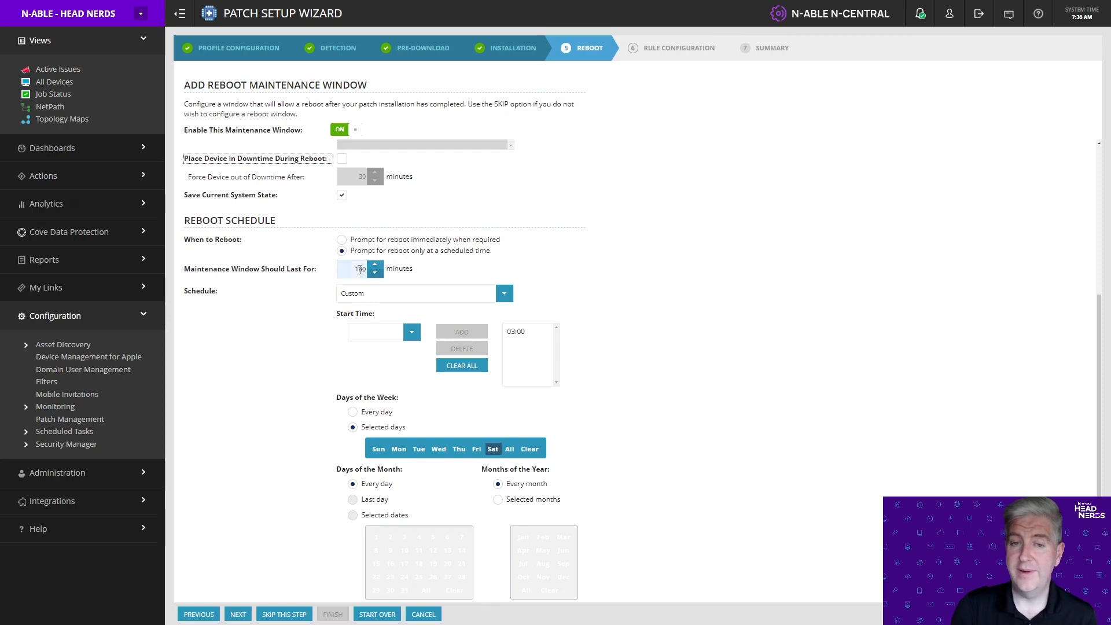
pyautogui.doubleClick(356, 269)
pyautogui.write('60')
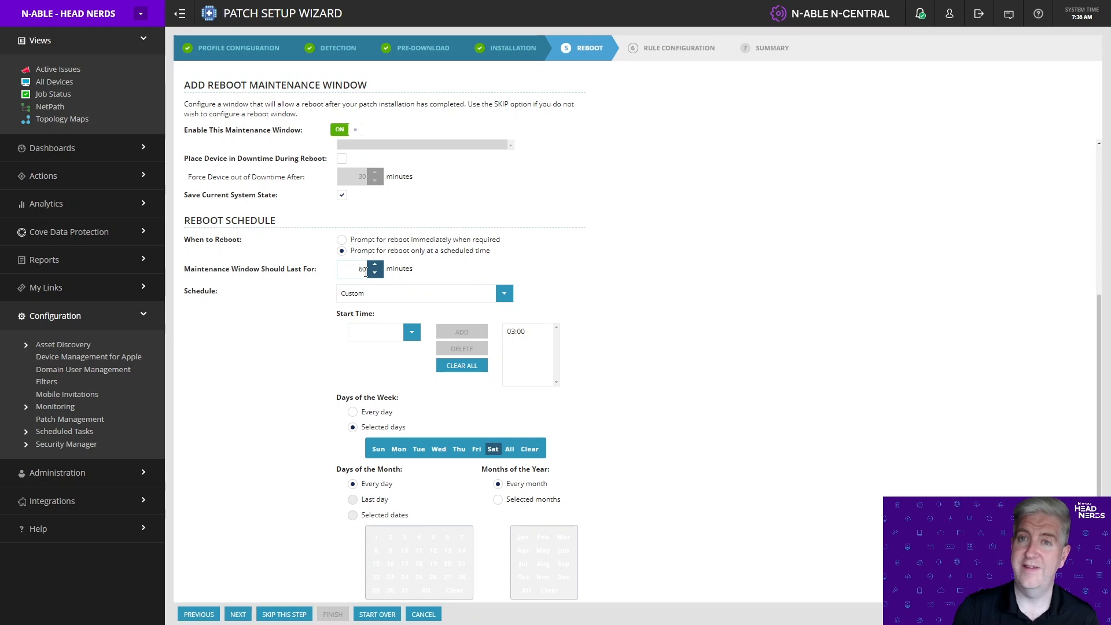
# Replace the existing start time of the reboot schedule with 19:00.
pyautogui.click(510, 332)
pyautogui.click(462, 365)
pyautogui.click(383, 334)
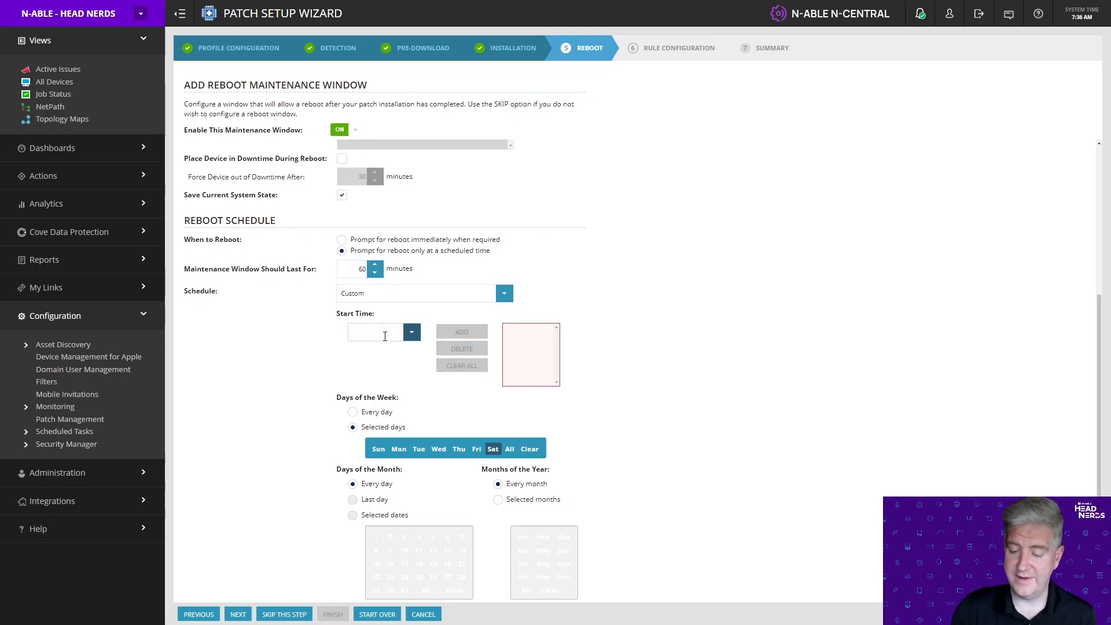
pyautogui.write('19:00')
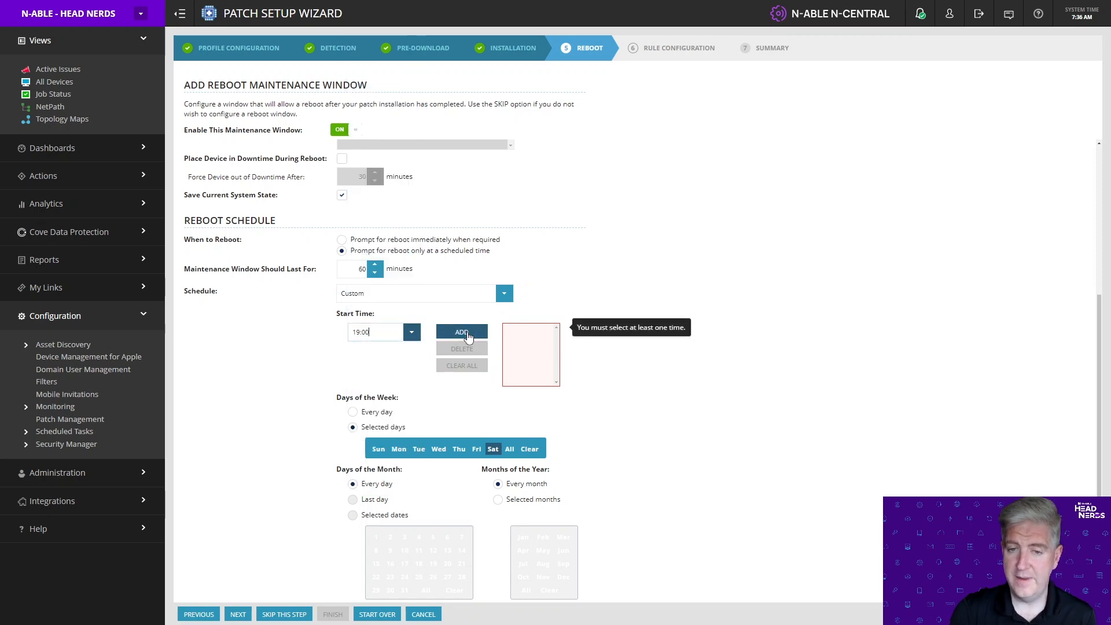
pyautogui.click(462, 332)
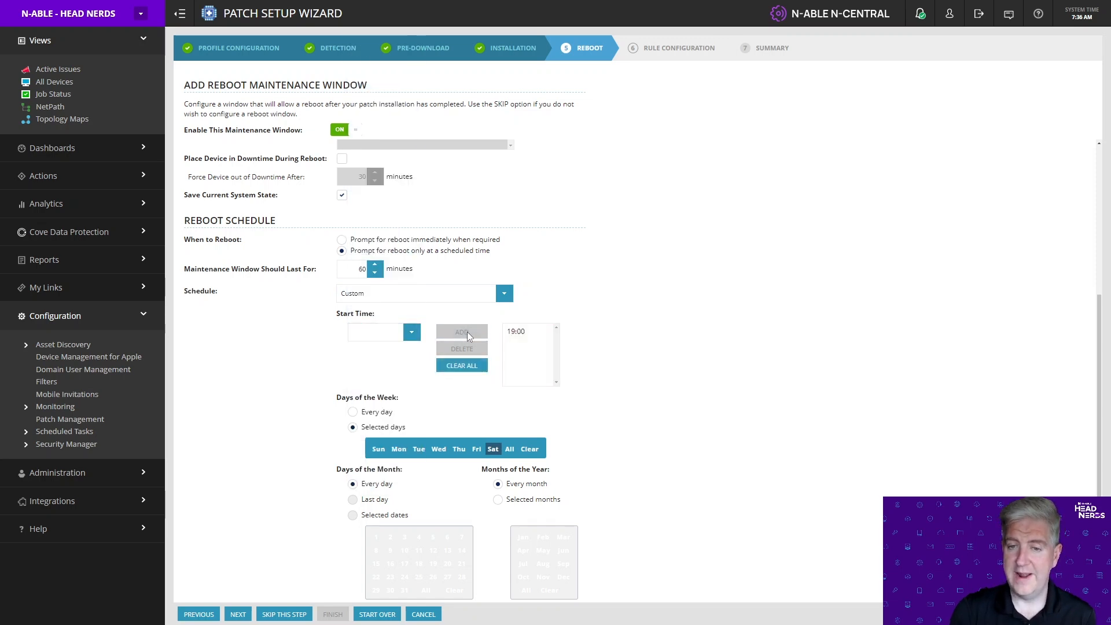
# Schedule the reboot for Tuesday and Friday instead of Saturday, and proceed to the Rule Configuration stage.
pyautogui.click(419, 449)
pyautogui.click(476, 449)
pyautogui.click(493, 449)
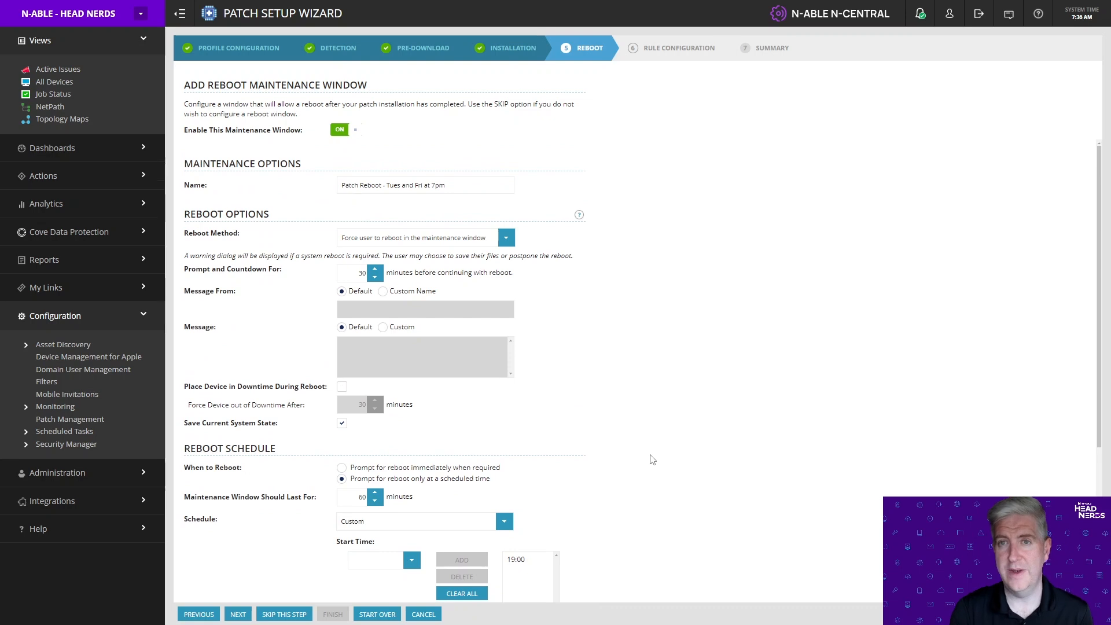
pyautogui.scroll(-1, 653, 460)
pyautogui.scroll(-1, 653, 459)
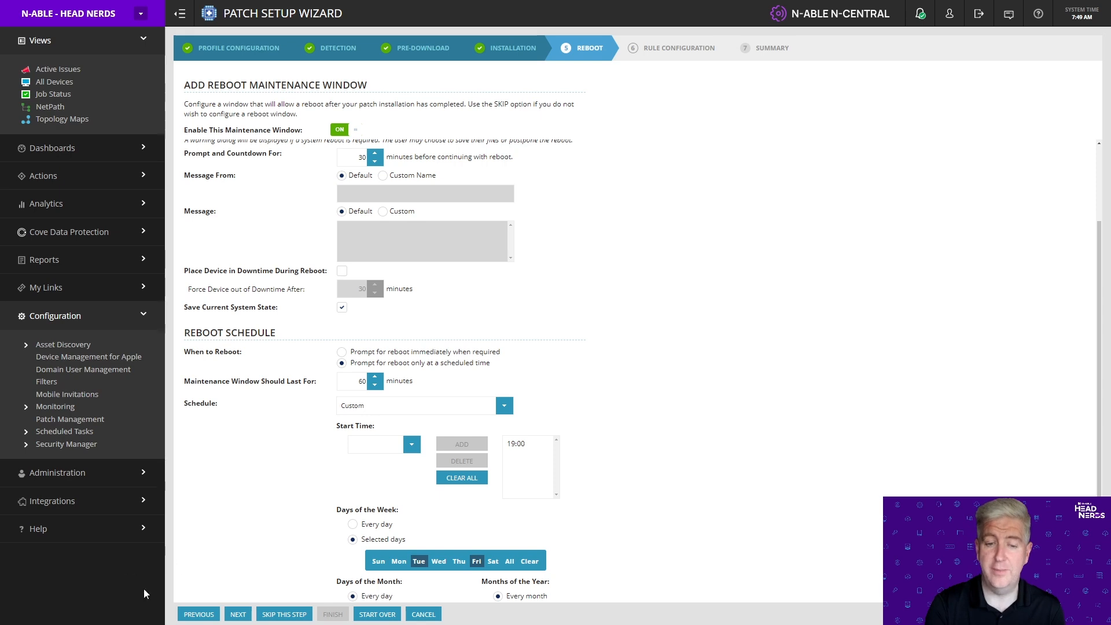
pyautogui.click(243, 616)
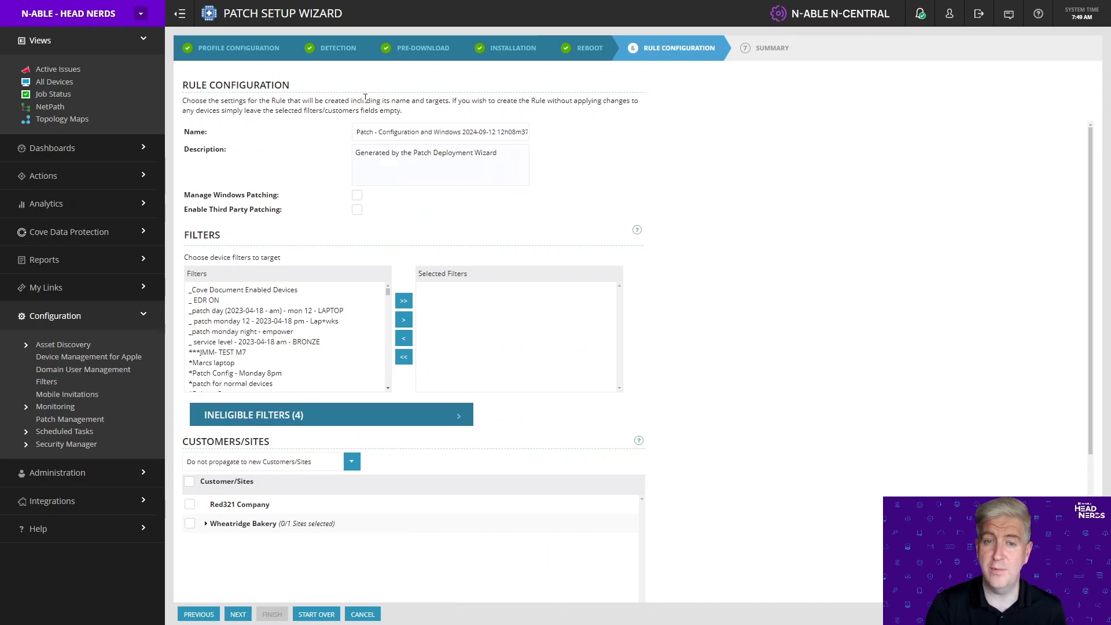
# Name the rule "Patch - Wks and Lts Tues and Fri at 5pm", keeping its existing description.
pyautogui.click(380, 133)
pyautogui.moveTo(380, 135); pyautogui.dragTo(884, 169)
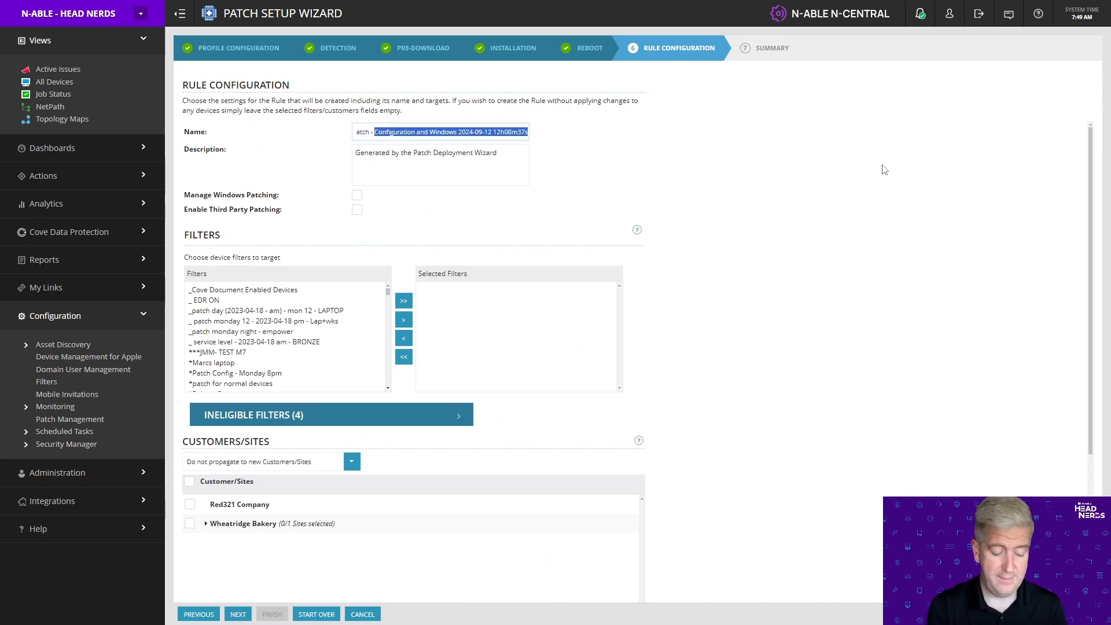
pyautogui.write('Wks and Lts ')
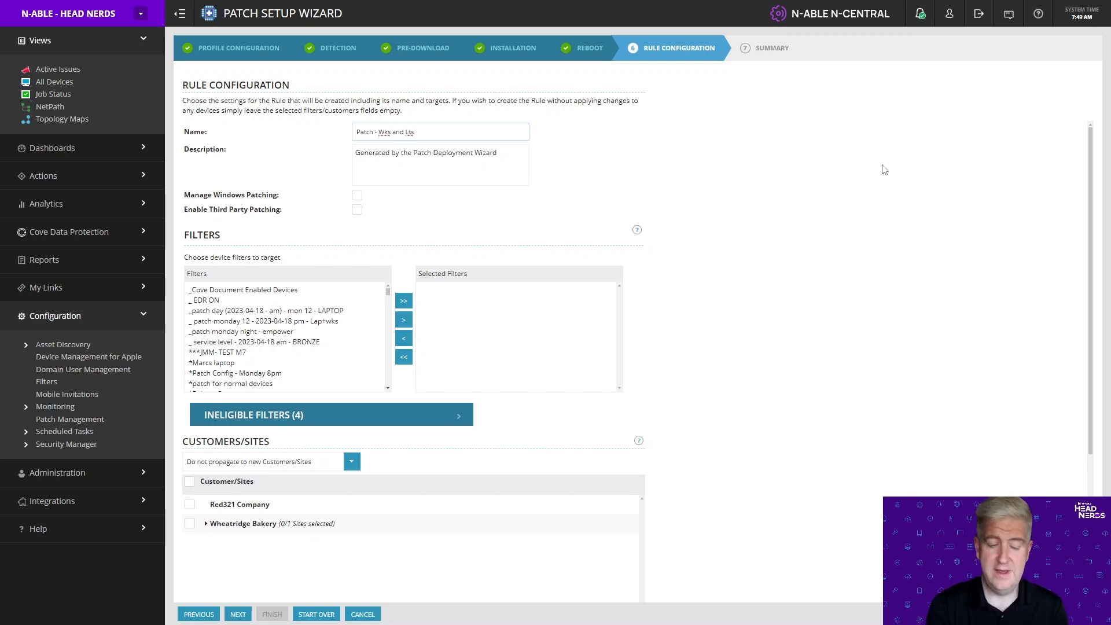
pyautogui.write('Tues and ')
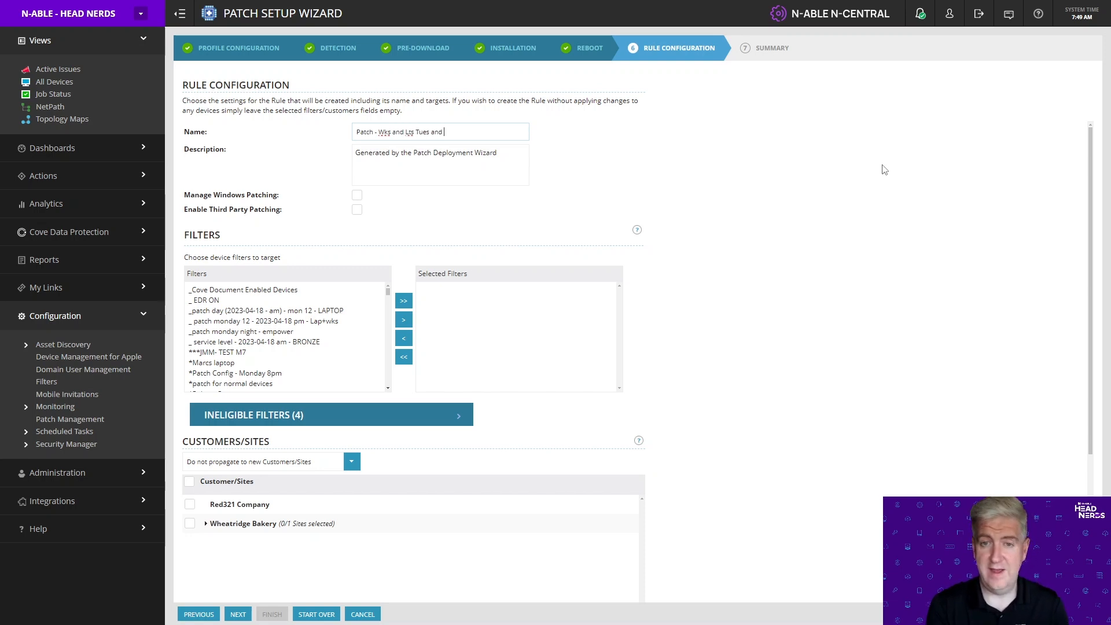
pyautogui.write('Fri at')
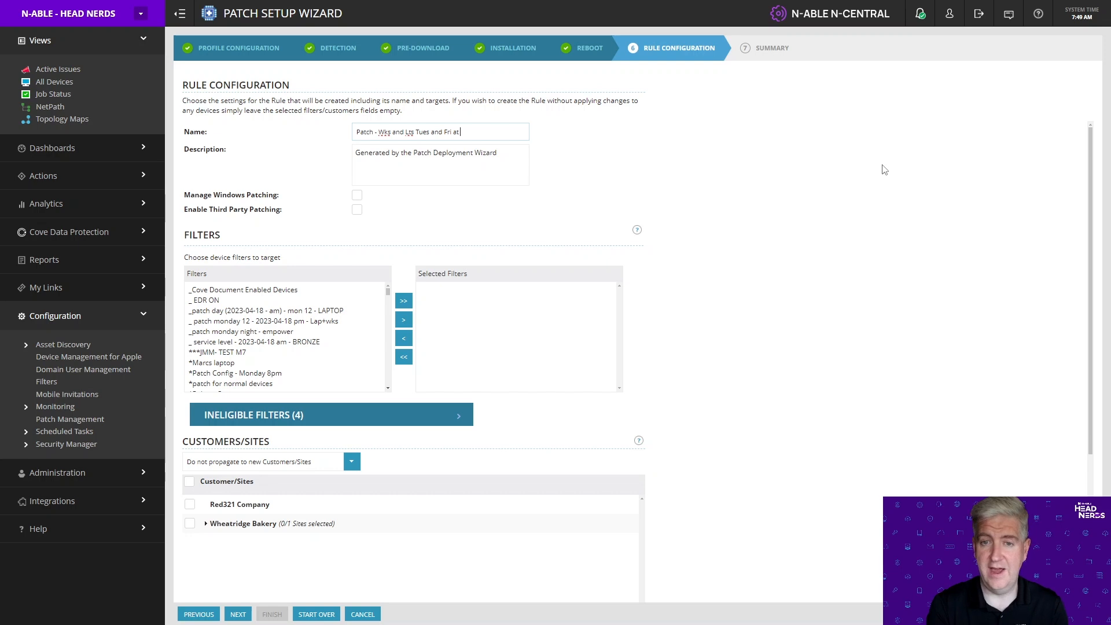
pyautogui.write(' 5pm')
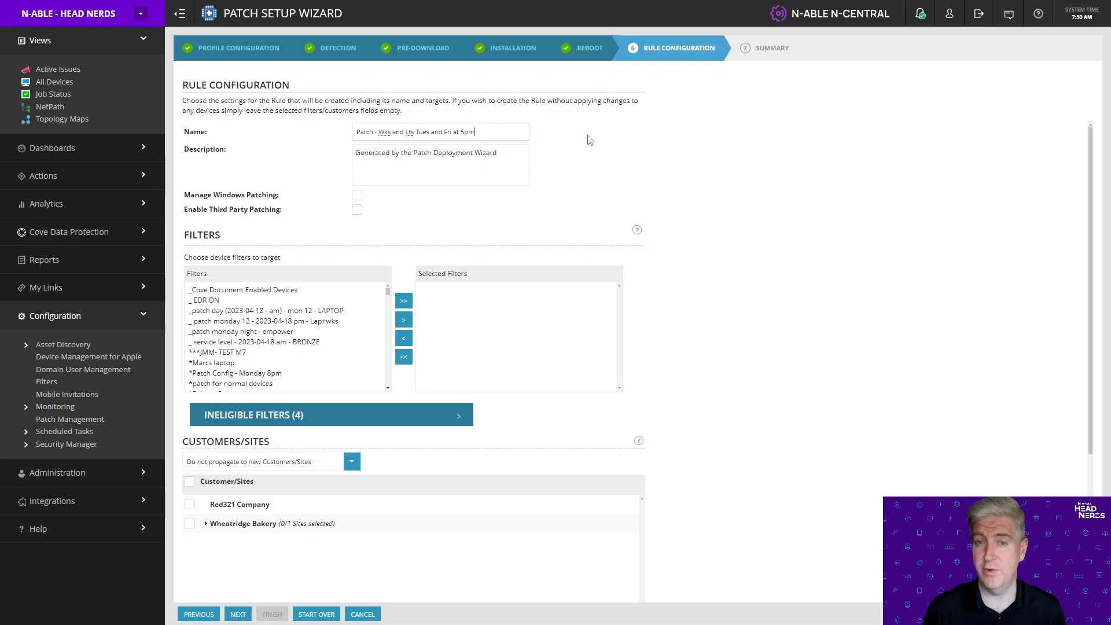
pyautogui.click(478, 165)
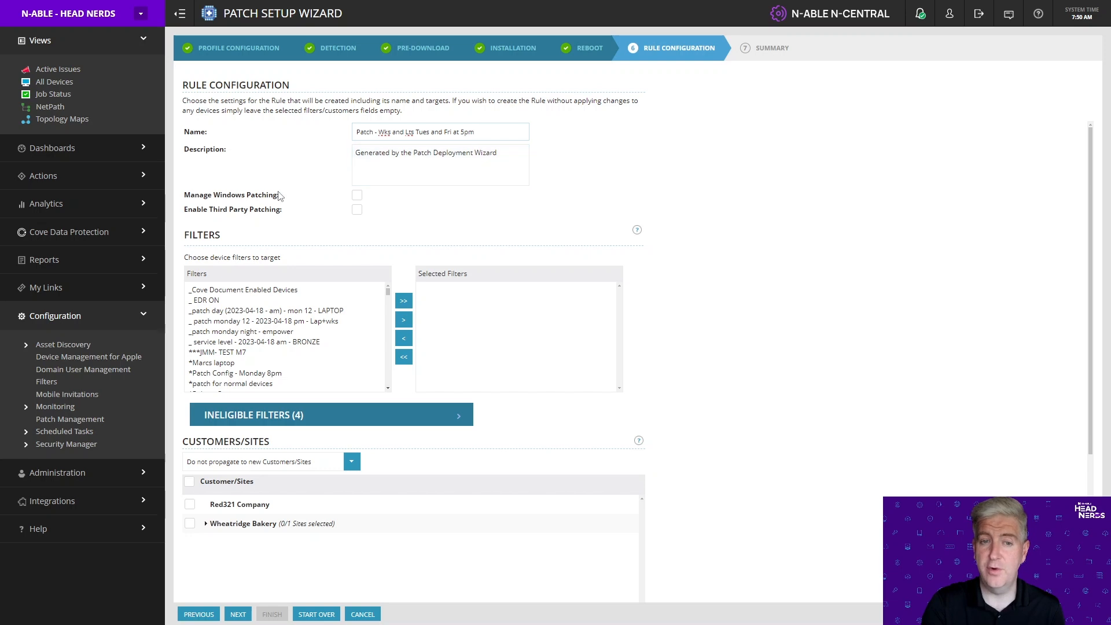
# Enable both Manage Windows Patching and Enable Third Party Patching for the rule.
pyautogui.click(356, 197)
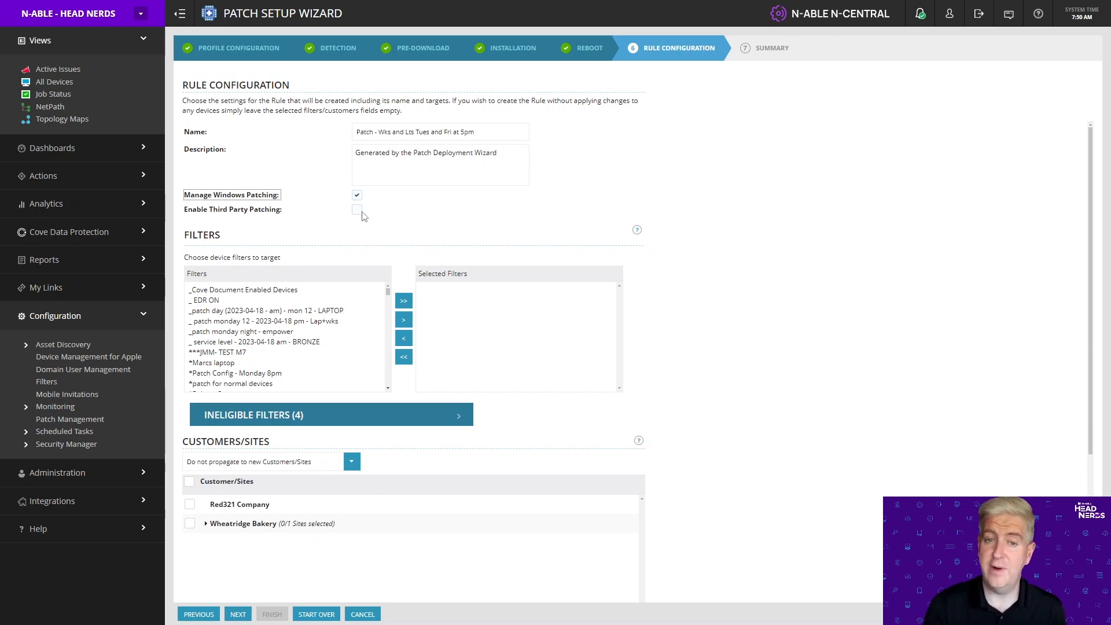
pyautogui.click(357, 210)
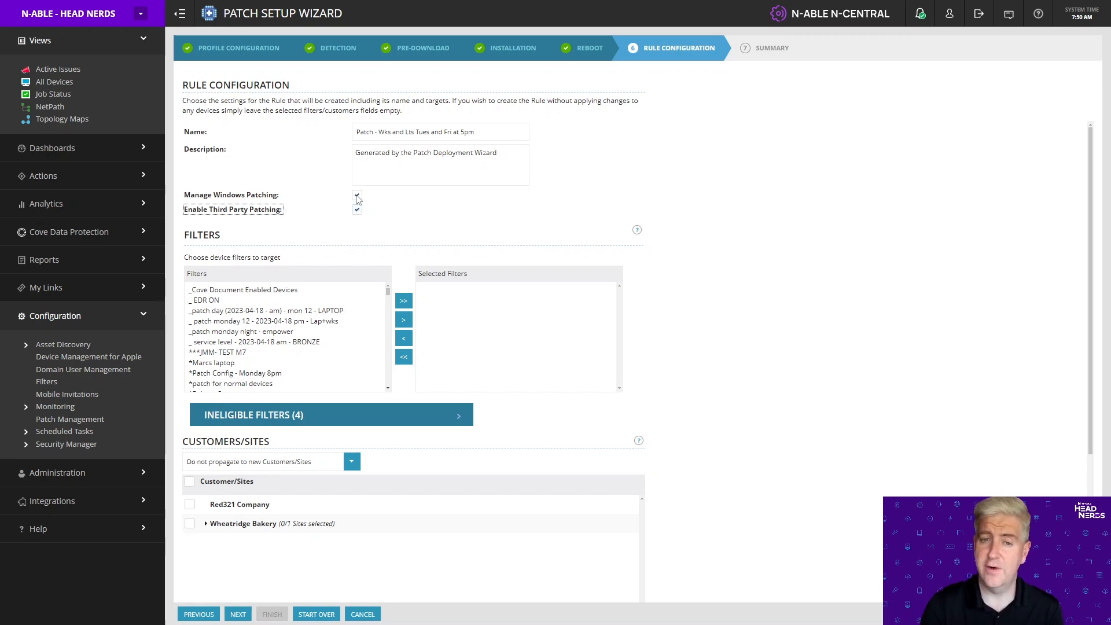
pyautogui.click(357, 197)
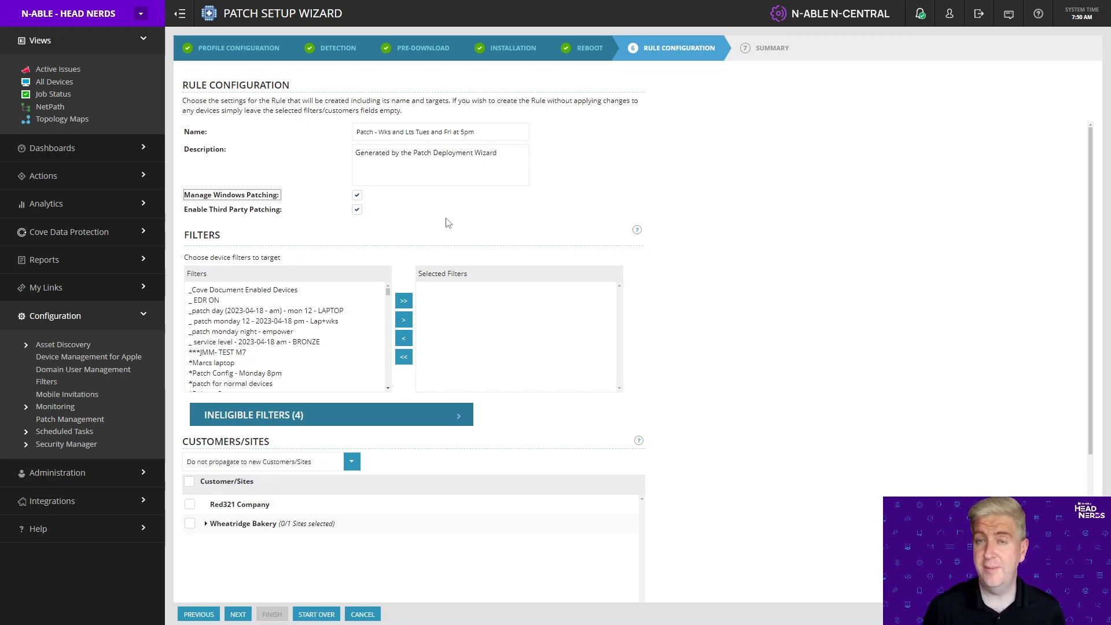
# Add the "Workstations and Laptops - Windows" device filter to the rule's selected filters.
pyautogui.moveTo(388, 291); pyautogui.dragTo(395, 392)
pyautogui.scroll(10, 300, 386)
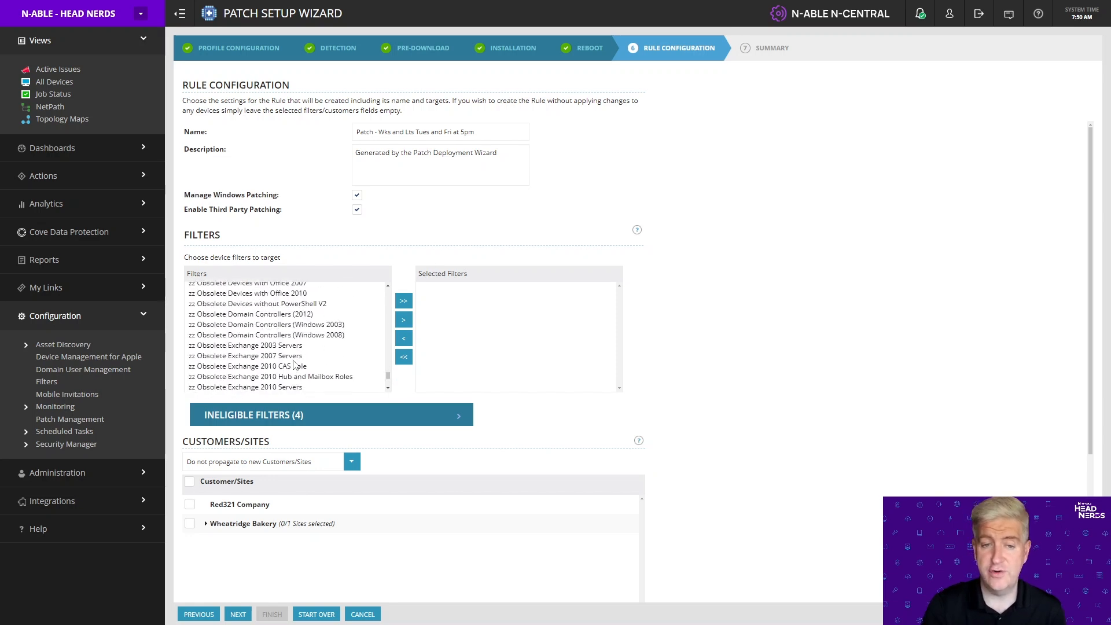
pyautogui.click(294, 383)
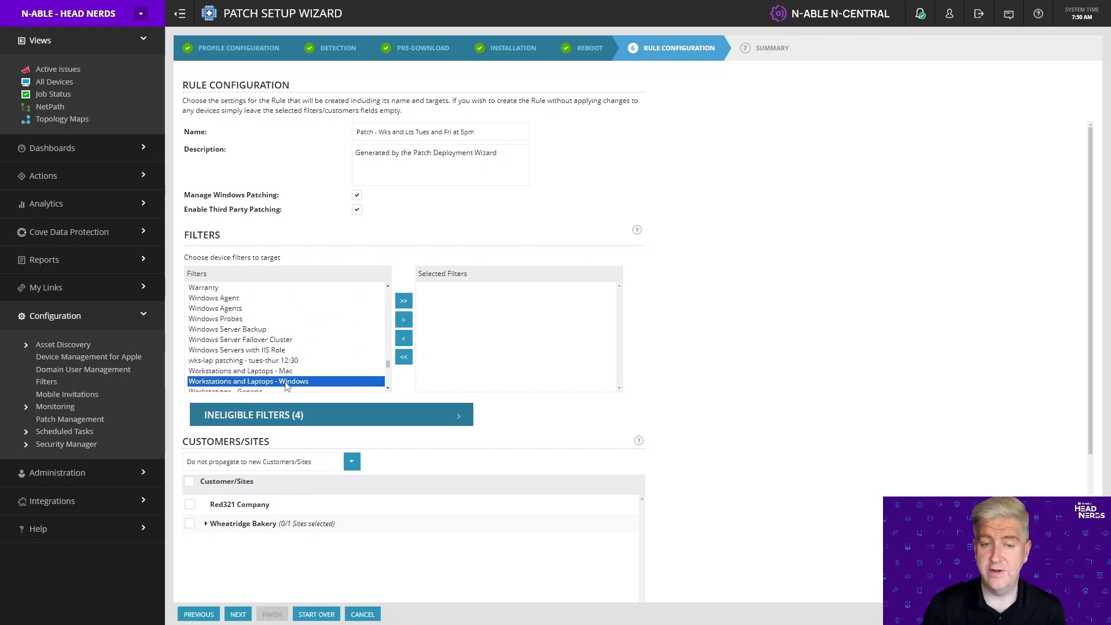
pyautogui.click(404, 320)
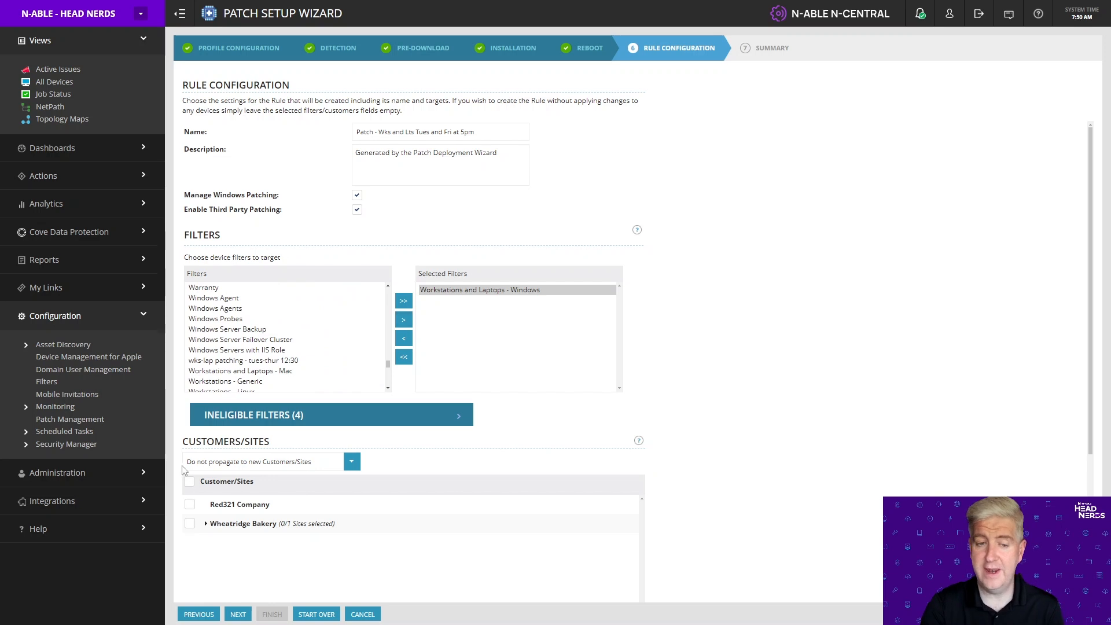
# Select all customers and sites for the rule, and set it to "Propagate to all new Customers/Sites".
pyautogui.scroll(-3, 200, 481)
pyautogui.click(190, 273)
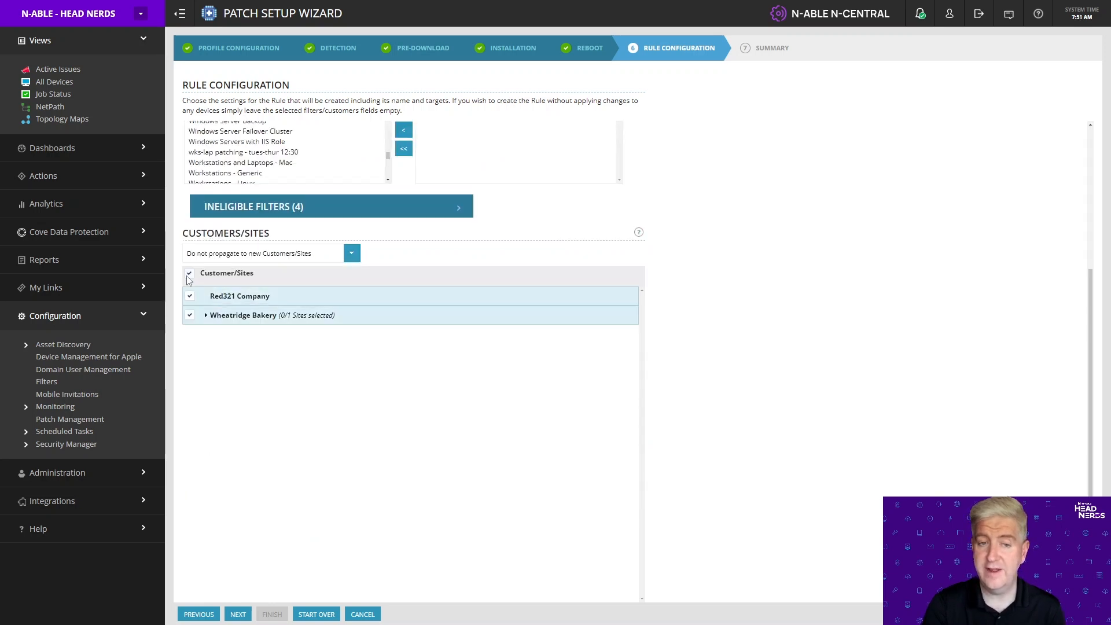
pyautogui.click(351, 253)
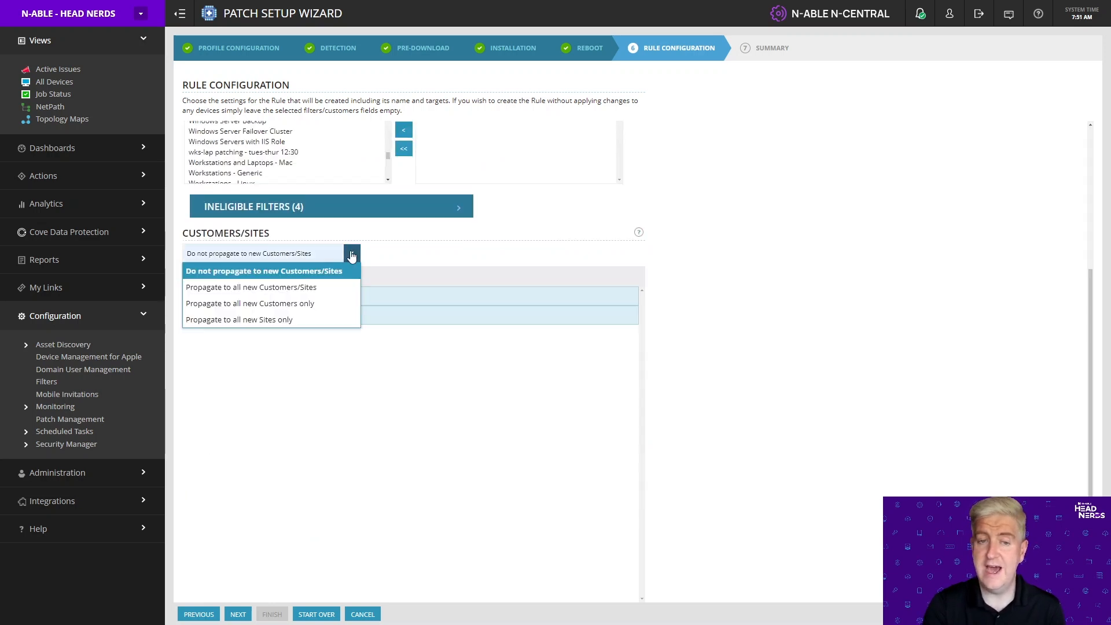
pyautogui.click(291, 293)
pyautogui.scroll(3, 712, 414)
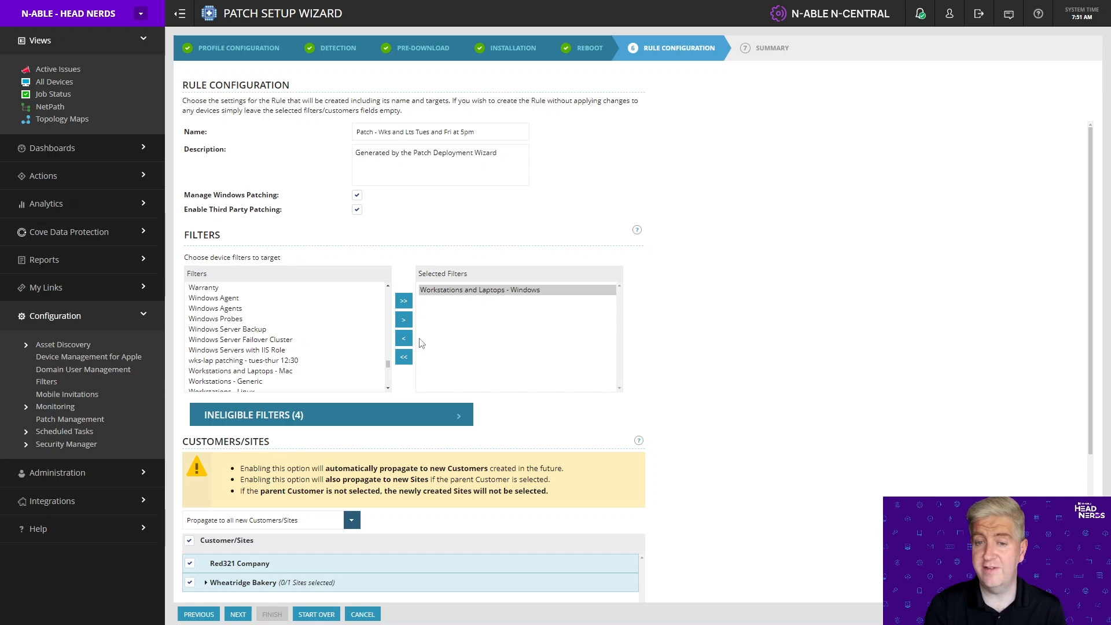
# Remove the "Workstations and Laptops - Windows" filter from the rule's targets, and finish and close the wizard to create the rule.
pyautogui.click(404, 340)
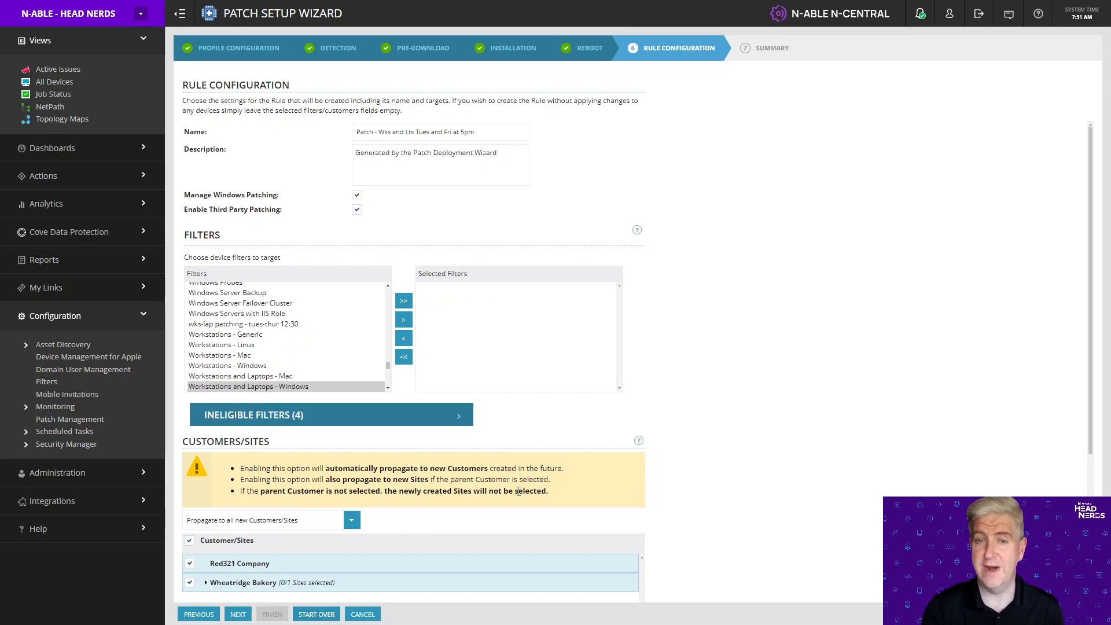
pyautogui.click(238, 615)
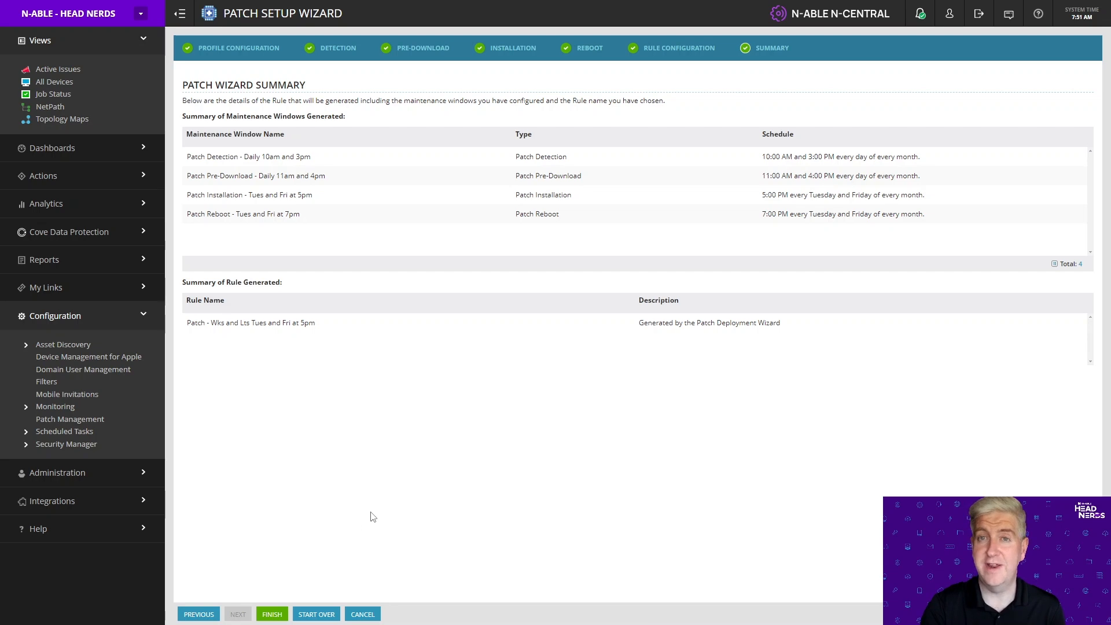
pyautogui.click(282, 614)
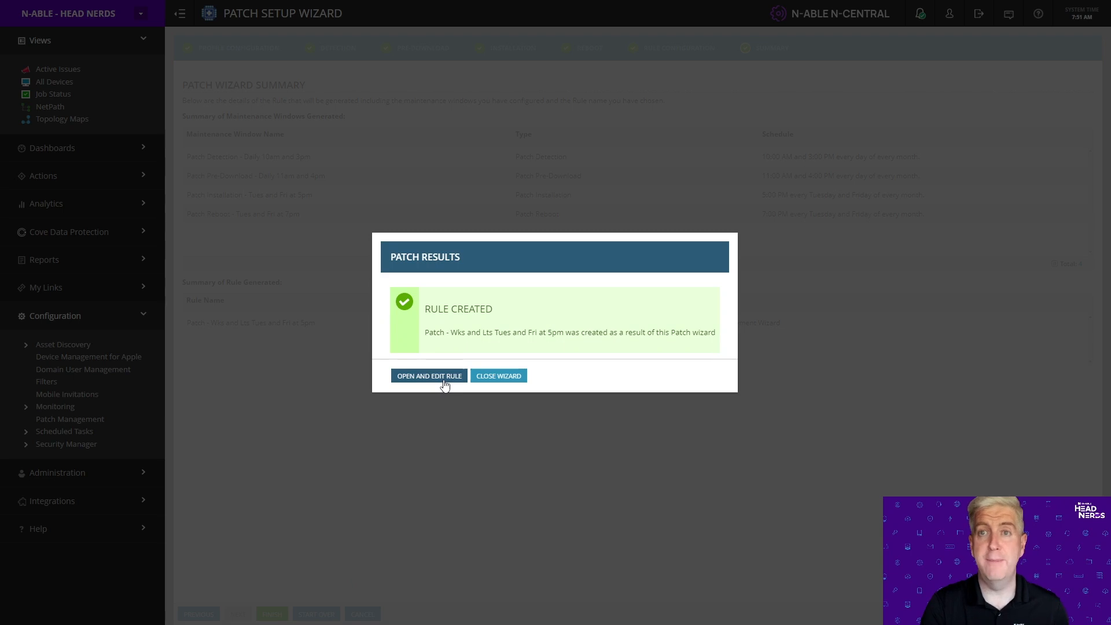
pyautogui.click(500, 376)
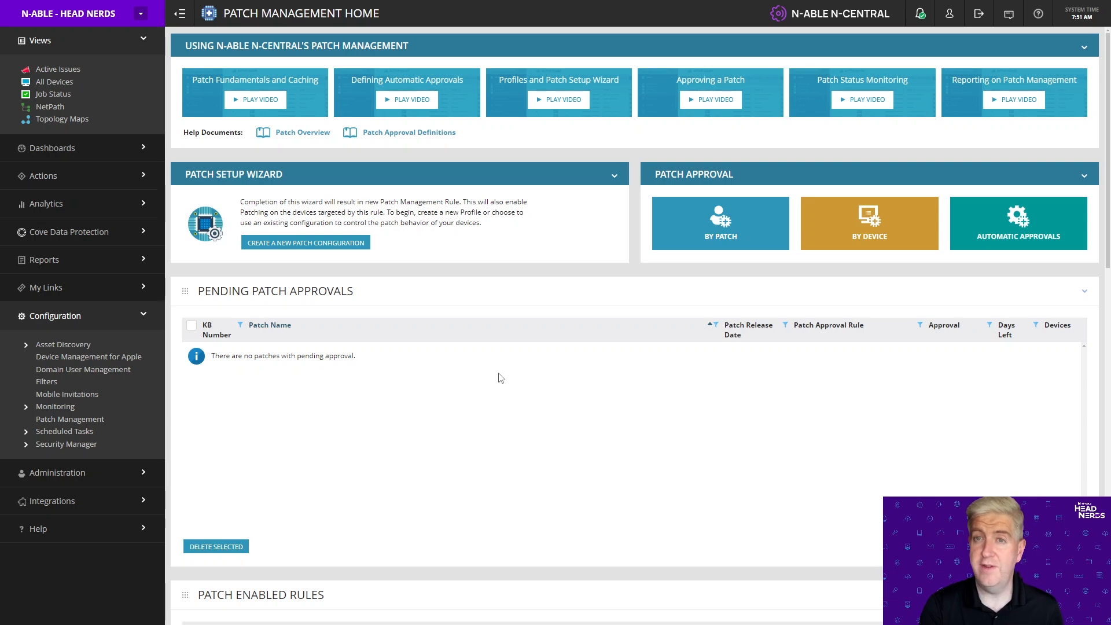
# Filter the monitoring rules by the name "patch" and open the details of "Patch - Wks and Lts Tues and Fri at 5pm".
pyautogui.scroll(-3, 501, 378)
pyautogui.scroll(-3, 500, 379)
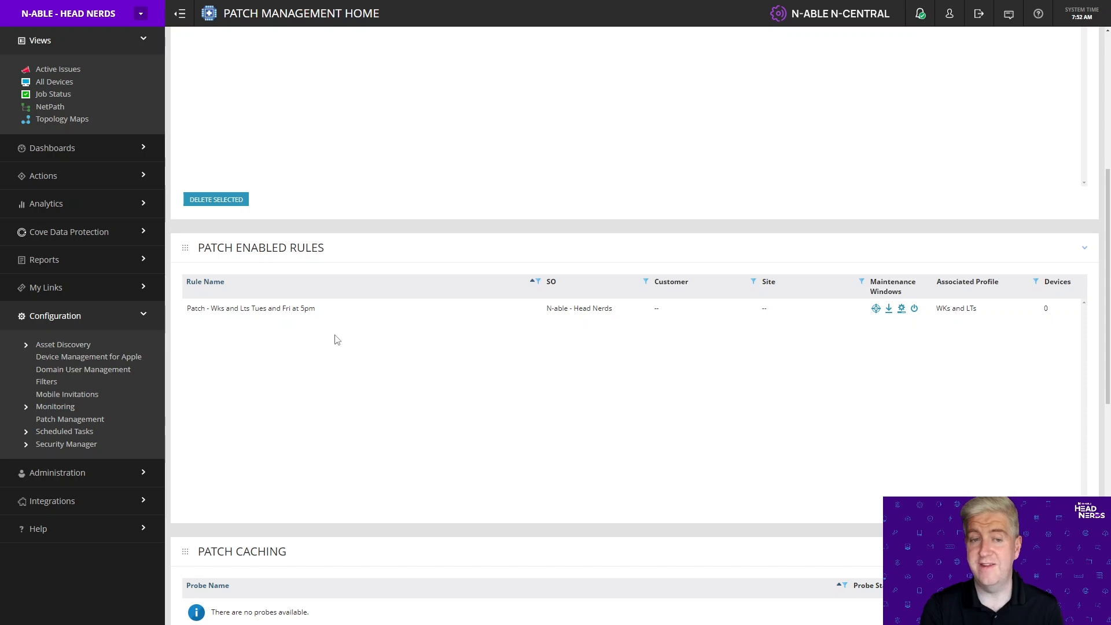
pyautogui.click(52, 407)
pyautogui.click(57, 515)
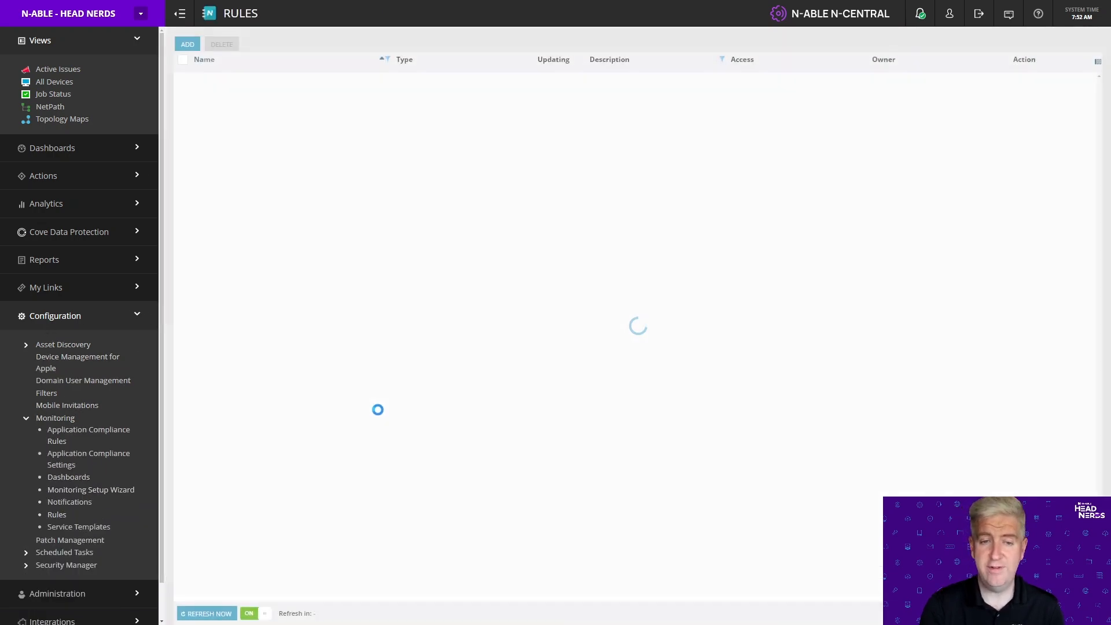
pyautogui.click(387, 60)
pyautogui.write('patch')
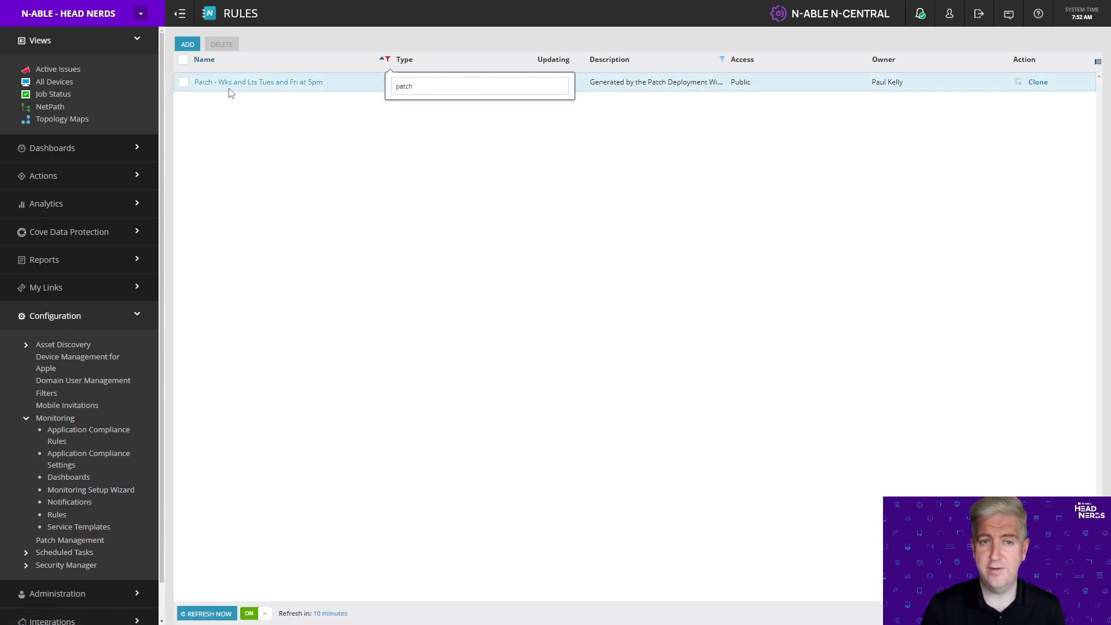
pyautogui.click(227, 82)
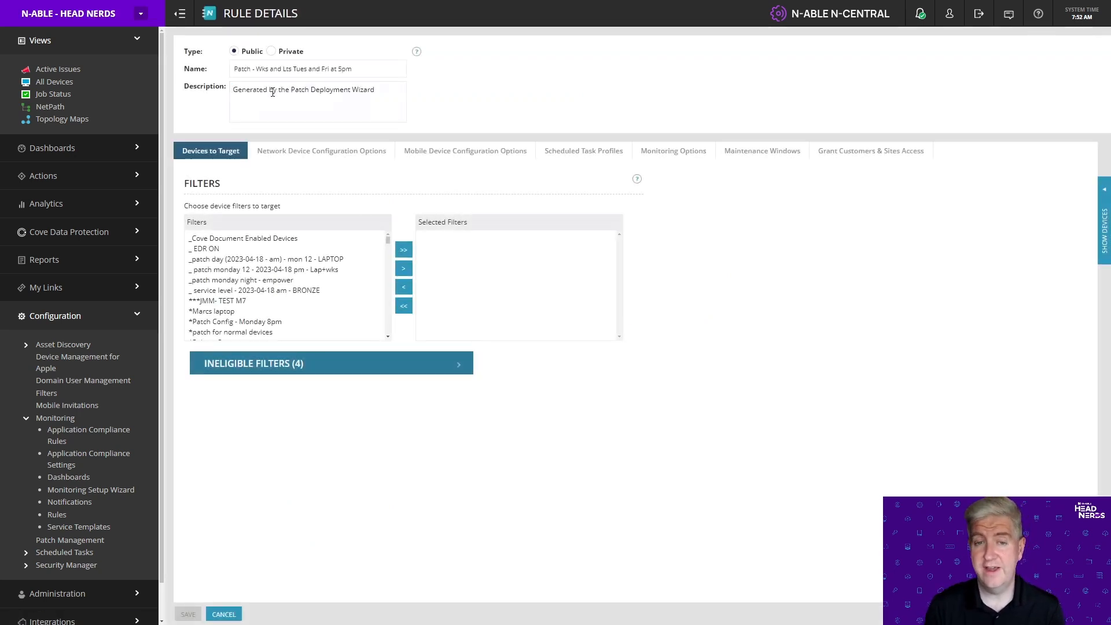
# Review the rule's patch management options for network devices, its maintenance windows and its target device filters.
pyautogui.click(341, 152)
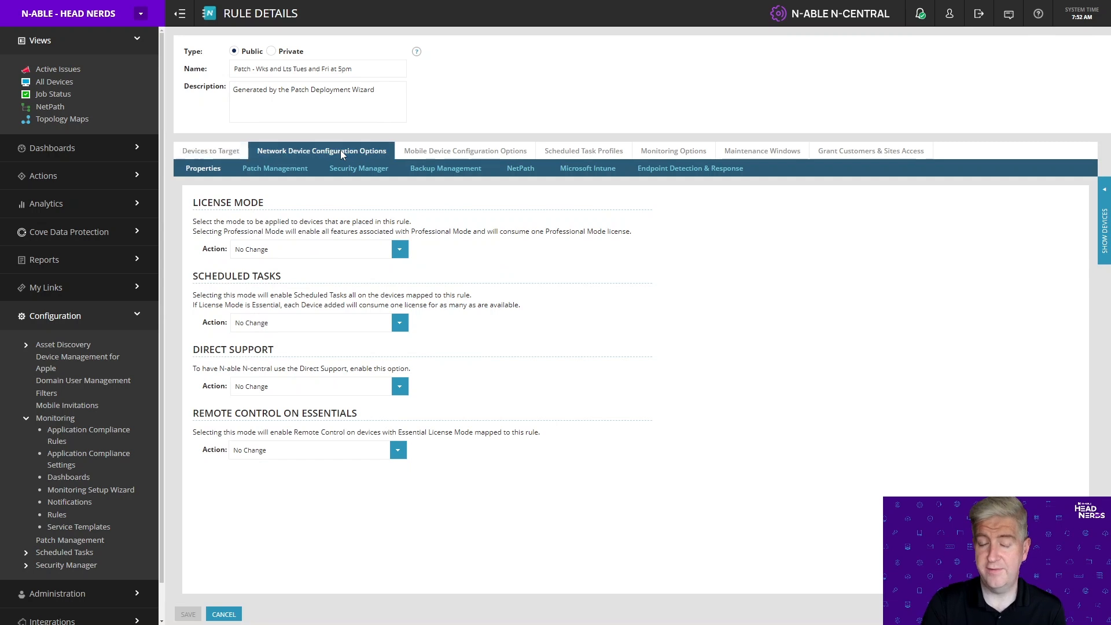
pyautogui.click(303, 169)
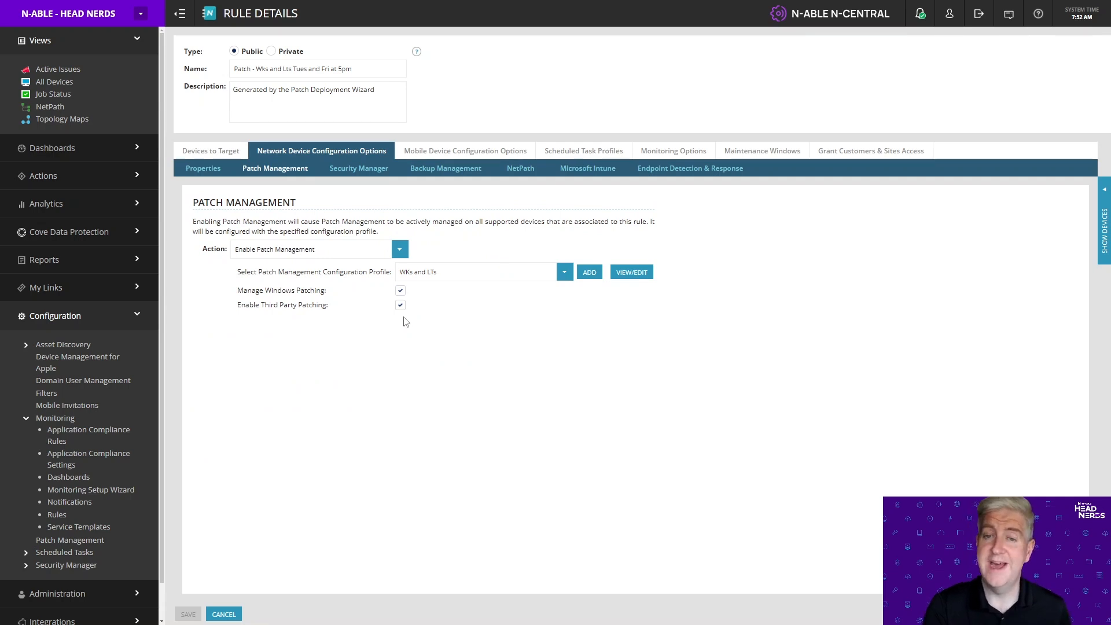
pyautogui.click(762, 149)
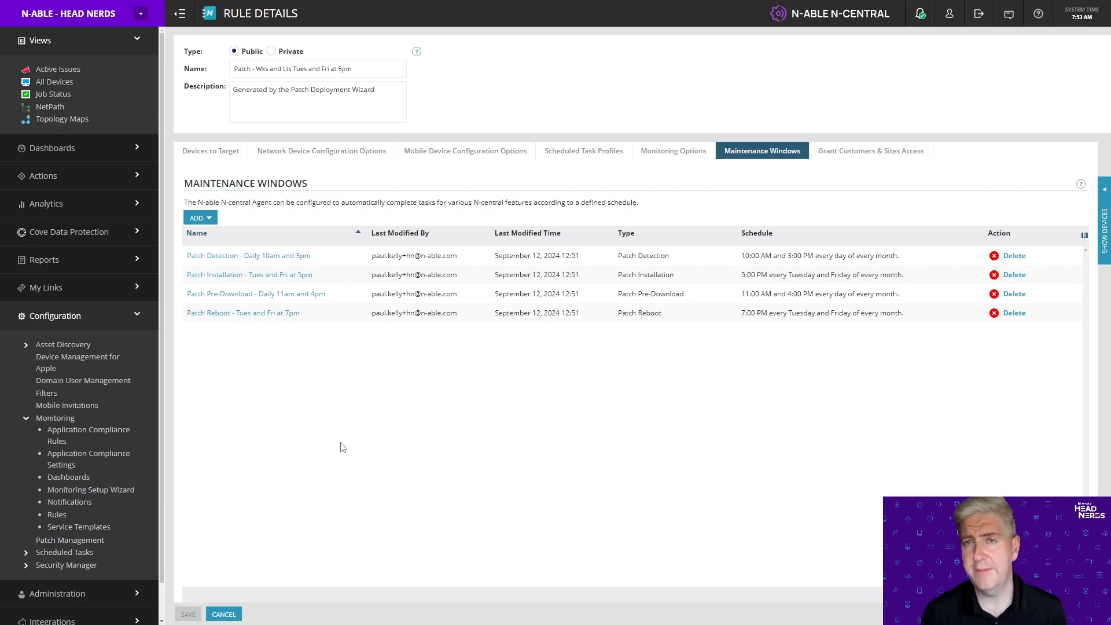
pyautogui.click(210, 154)
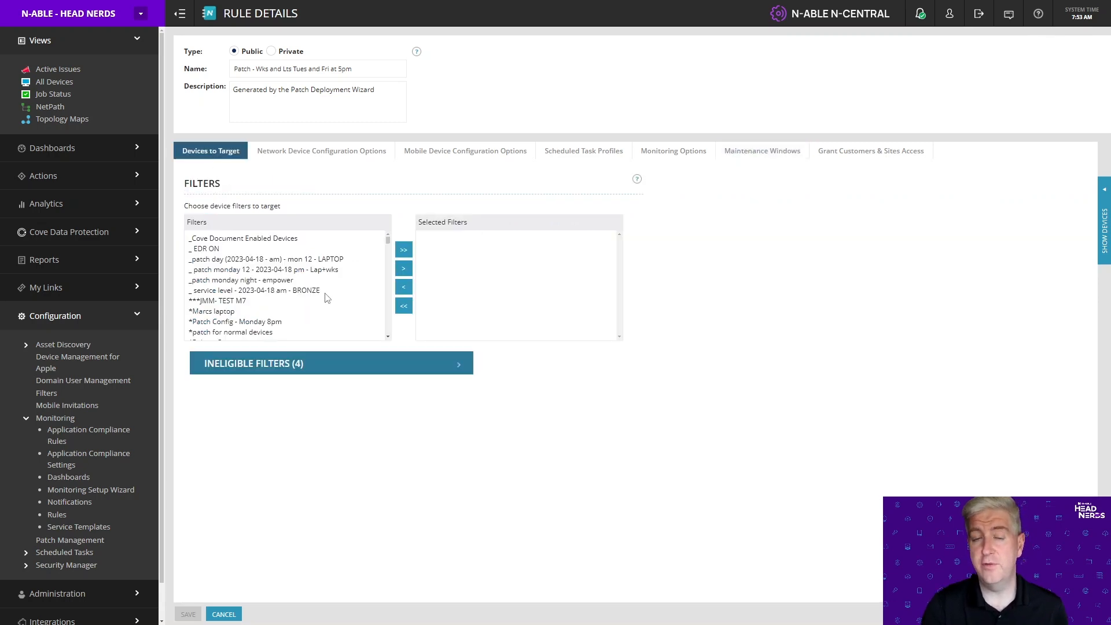